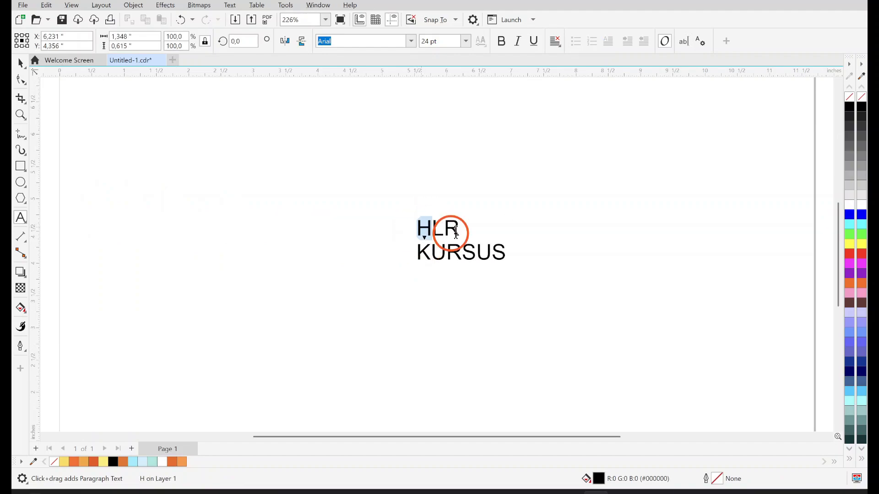
Set the font size of the HLR line to 72 pt
{"action": "left_click_drag", "start_coordinate": [455, 232], "coordinate": [458, 232]}
{"action": "left_click", "coordinate": [466, 41]}
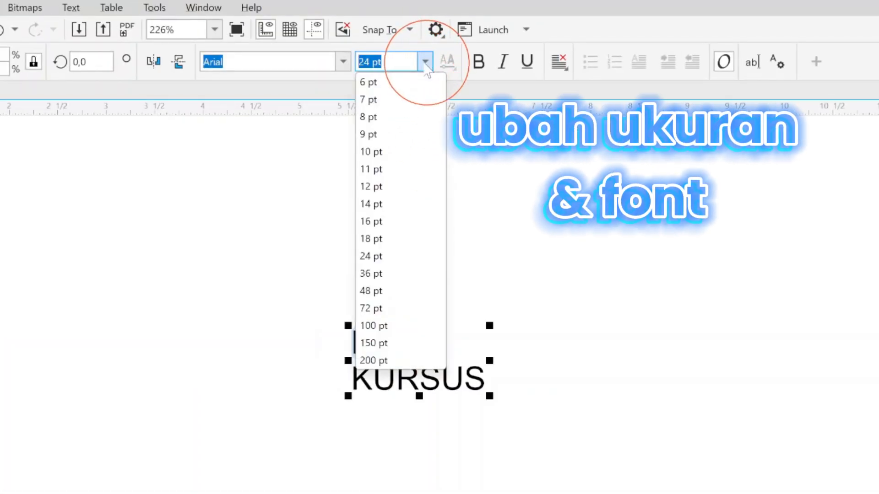
{"action": "left_click", "coordinate": [387, 310]}
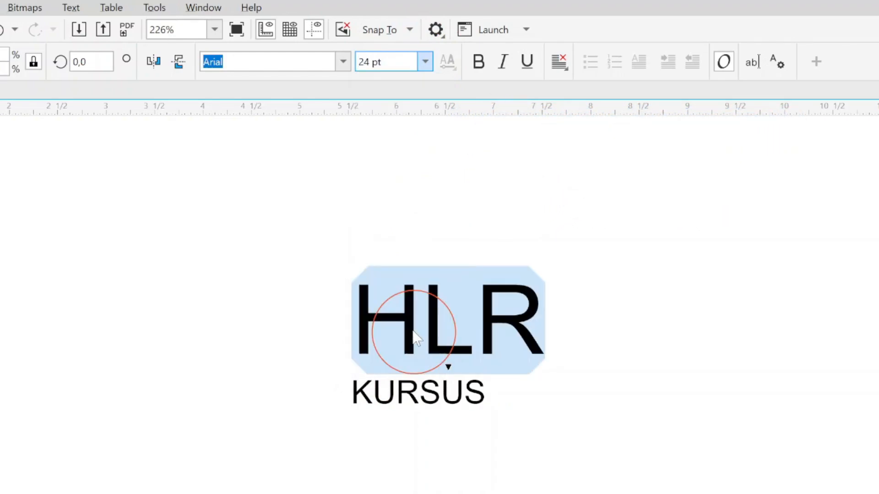
Center-align the whole HLR KURSUS text and set its font to DynaPuff Bold
{"action": "key", "text": "ctrl+a"}
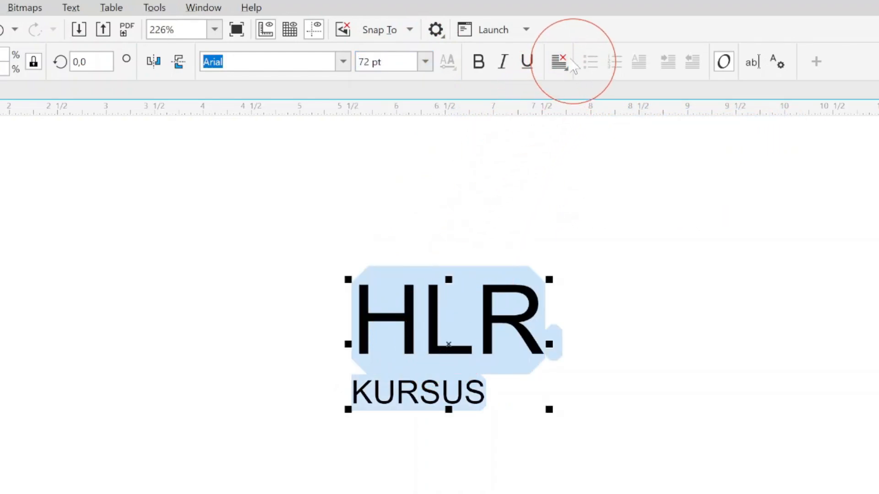
{"action": "left_click", "coordinate": [560, 62]}
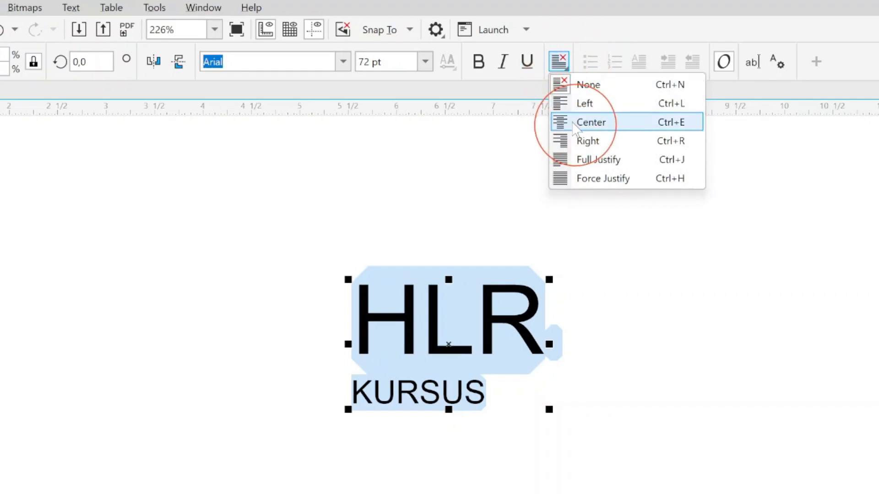
{"action": "left_click", "coordinate": [573, 121]}
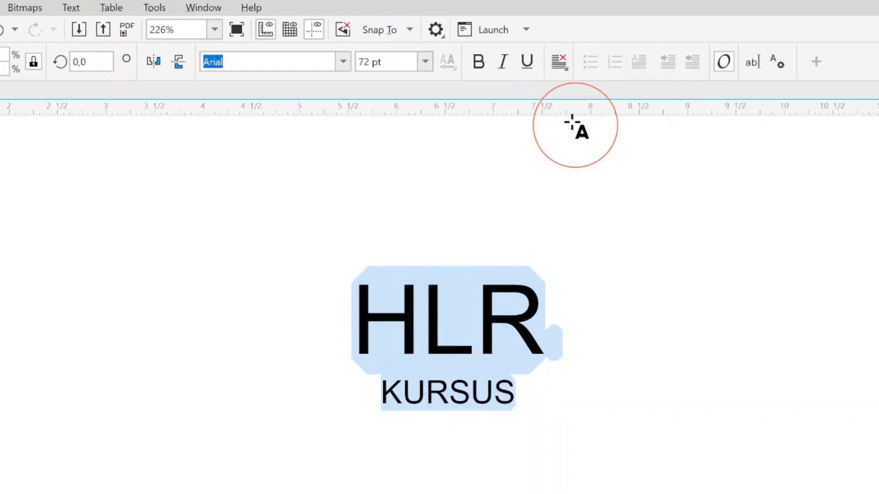
{"action": "left_click", "coordinate": [343, 64]}
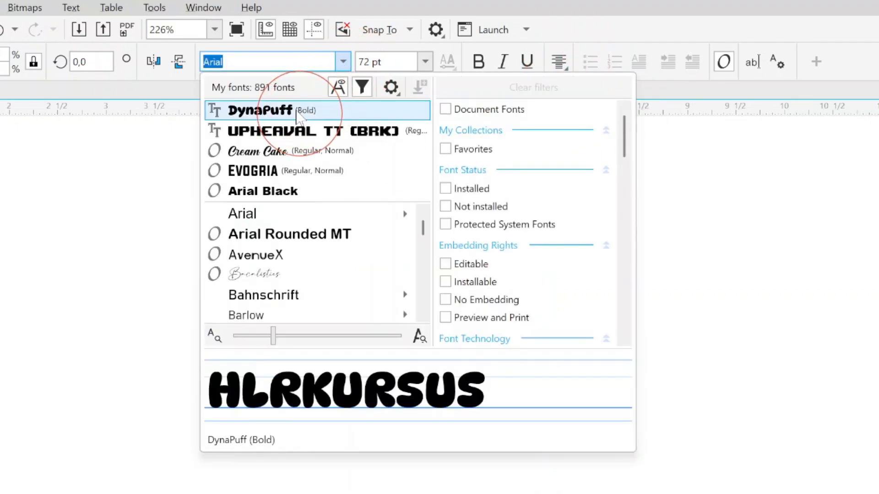
{"action": "left_click", "coordinate": [296, 117]}
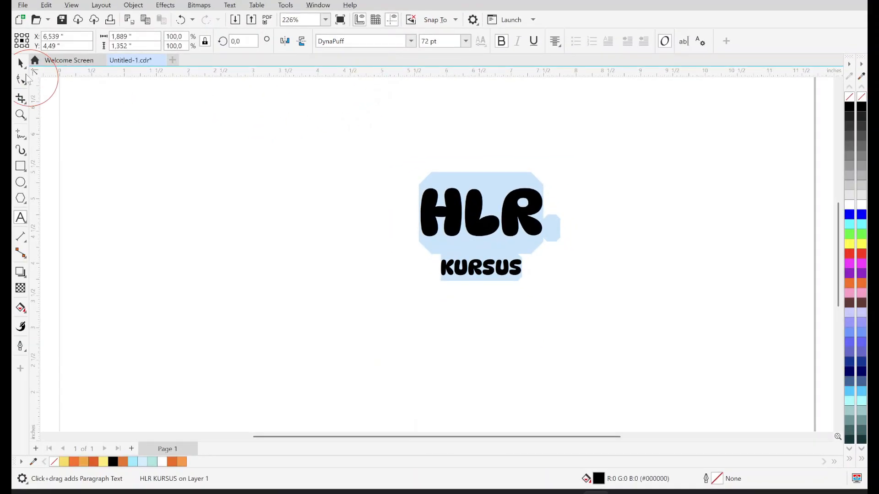
Scale the HLR KURSUS text up to about 5.14 inches wide and center it on the page
{"action": "left_click", "coordinate": [20, 63]}
{"action": "left_click_drag", "start_coordinate": [416, 280], "coordinate": [299, 356]}
{"action": "key", "text": "p"}
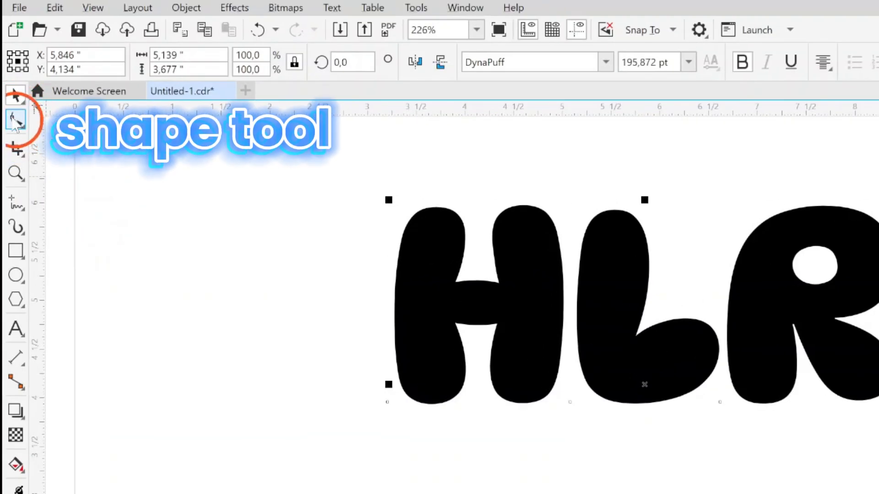
Tighten the line spacing with the Shape tool so KURSUS sits closer under HLR, and adjust the text's position slightly
{"action": "left_click", "coordinate": [15, 120]}
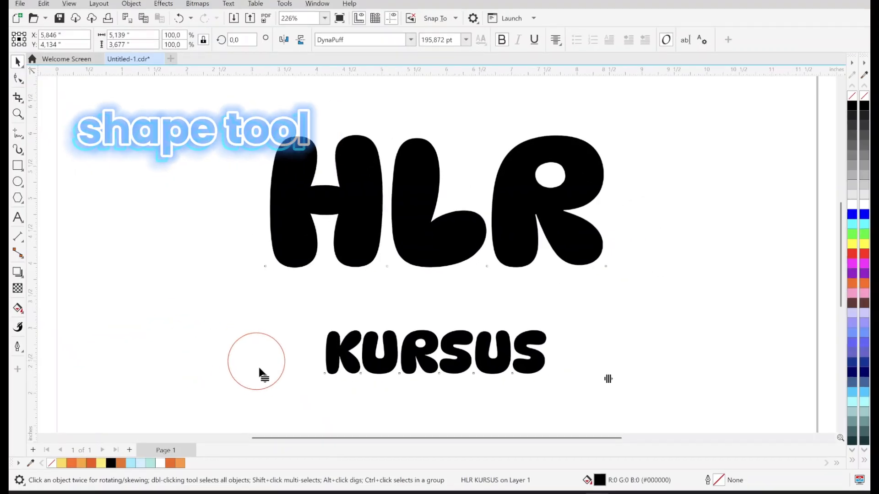
{"action": "left_click_drag", "start_coordinate": [267, 376], "coordinate": [276, 294]}
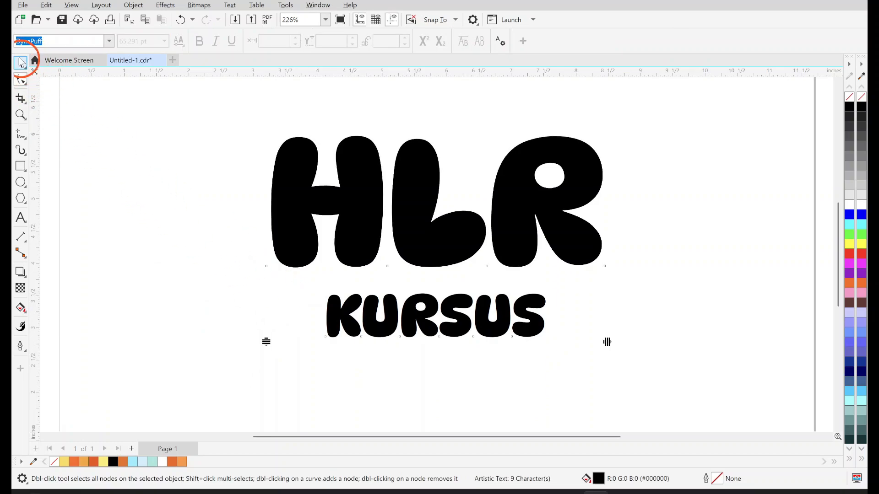
{"action": "left_click_drag", "start_coordinate": [431, 246], "coordinate": [426, 255]}
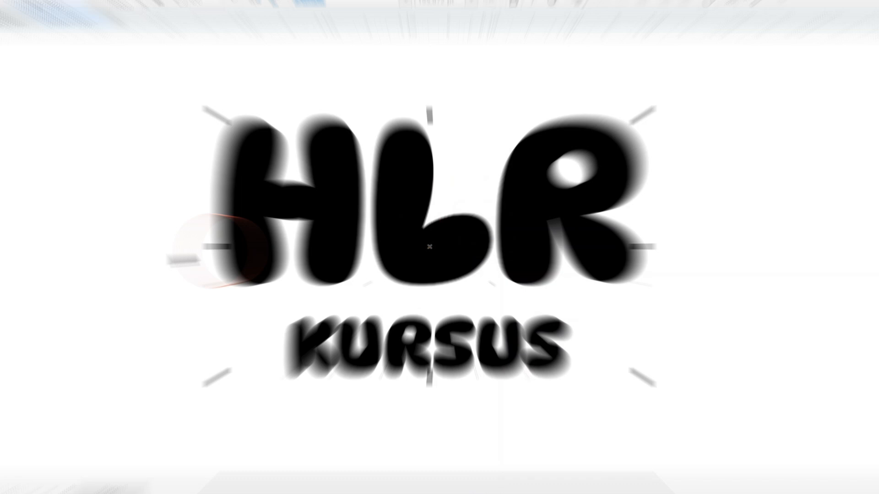
Apply a one-step outside contour with a 0.12 inch offset to the HLR KURSUS text
{"action": "left_click", "coordinate": [20, 272]}
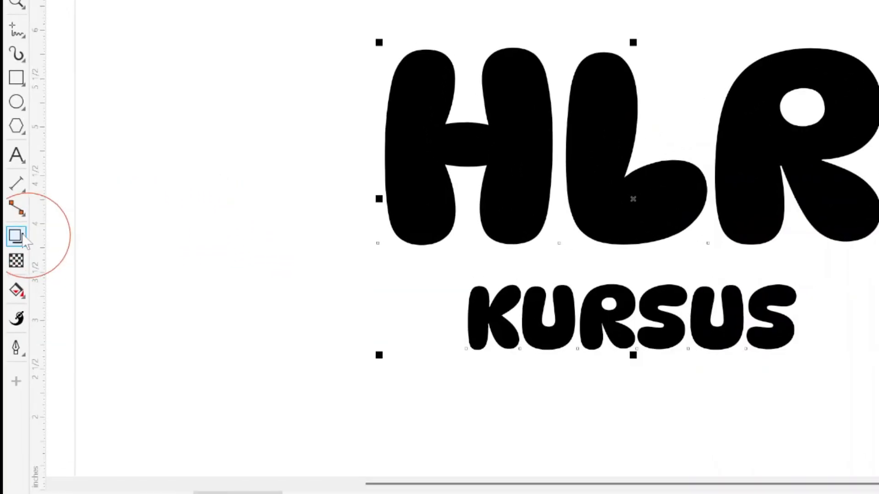
{"action": "left_click", "coordinate": [20, 239]}
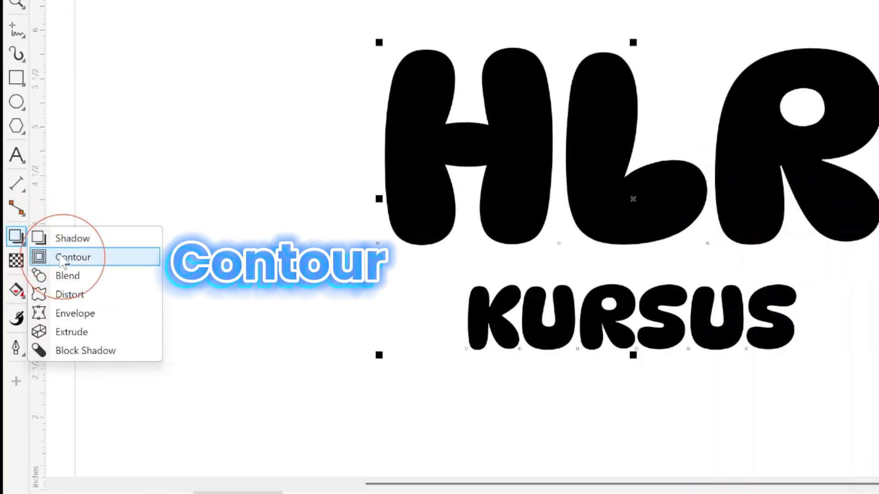
{"action": "left_click", "coordinate": [64, 258]}
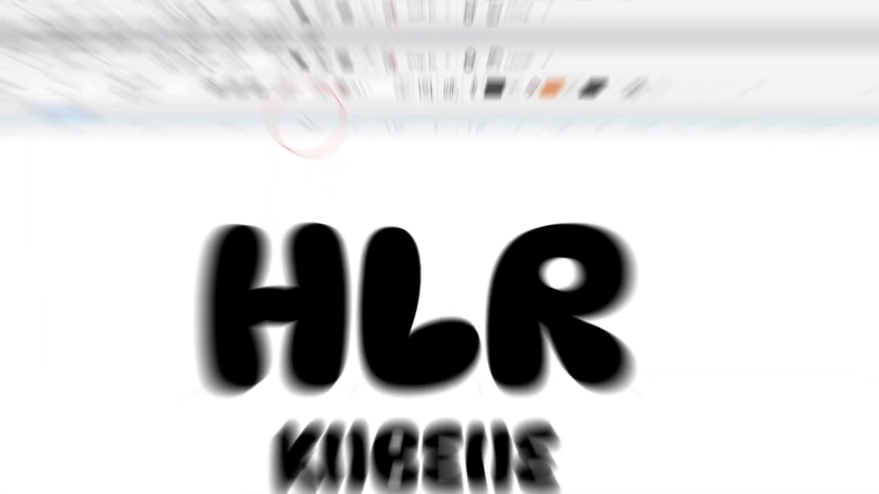
{"action": "left_click", "coordinate": [306, 41]}
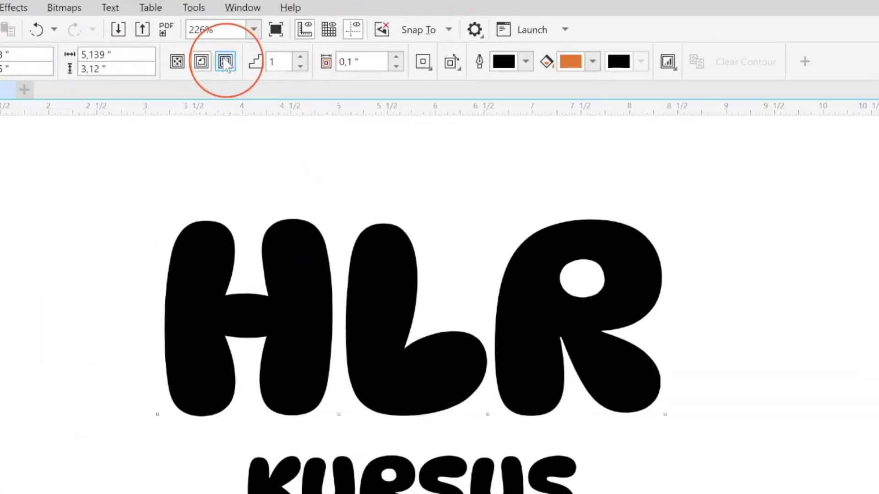
{"action": "left_click", "coordinate": [396, 58]}
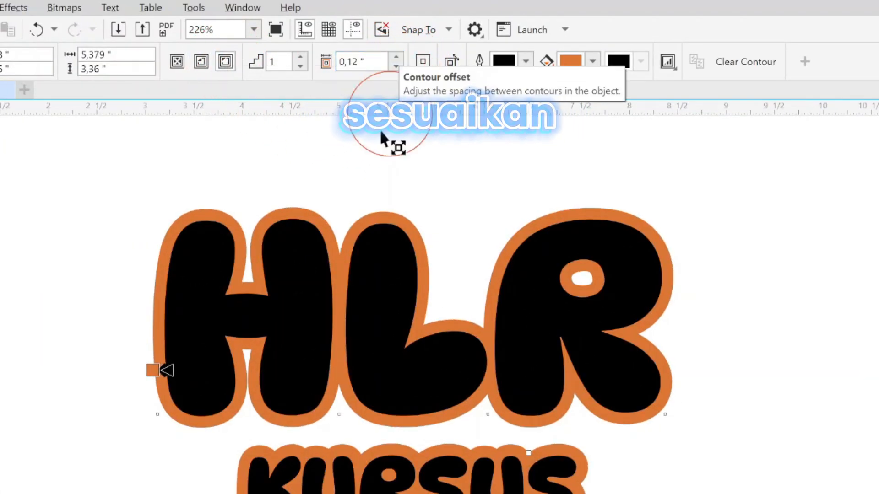
Break the contour apart from the HLR KURSUS text and deselect the objects
{"action": "right_click", "coordinate": [384, 221]}
{"action": "left_click", "coordinate": [406, 238]}
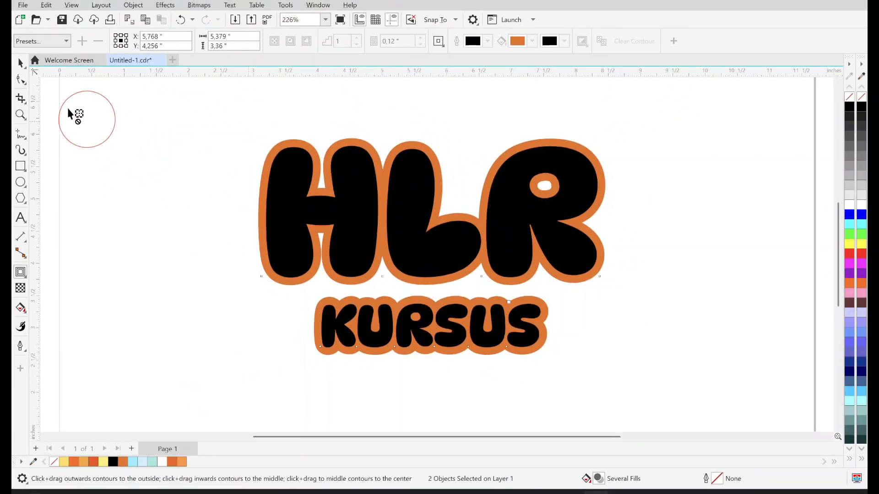
{"action": "key", "text": "space"}
{"action": "left_click", "coordinate": [168, 302]}
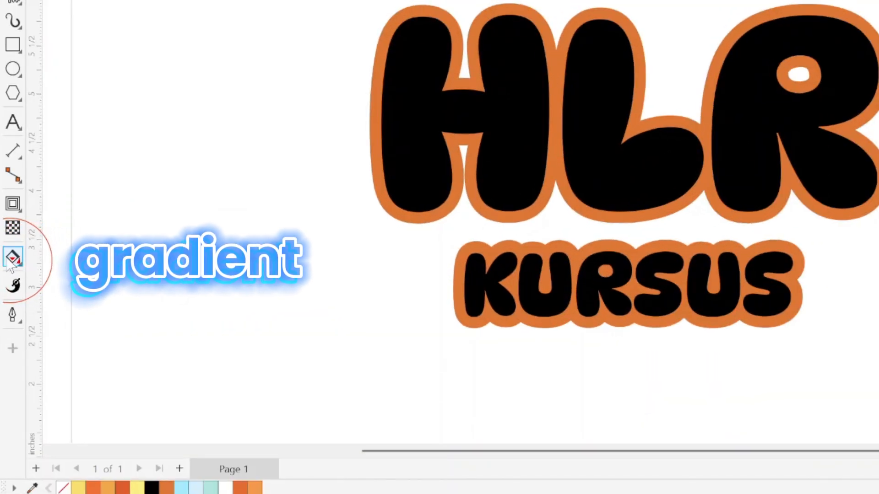
Apply a vertical fountain fill to the lettering, running from black just below KURSUS up to white at mid-height of HLR
{"action": "left_click", "coordinate": [12, 259]}
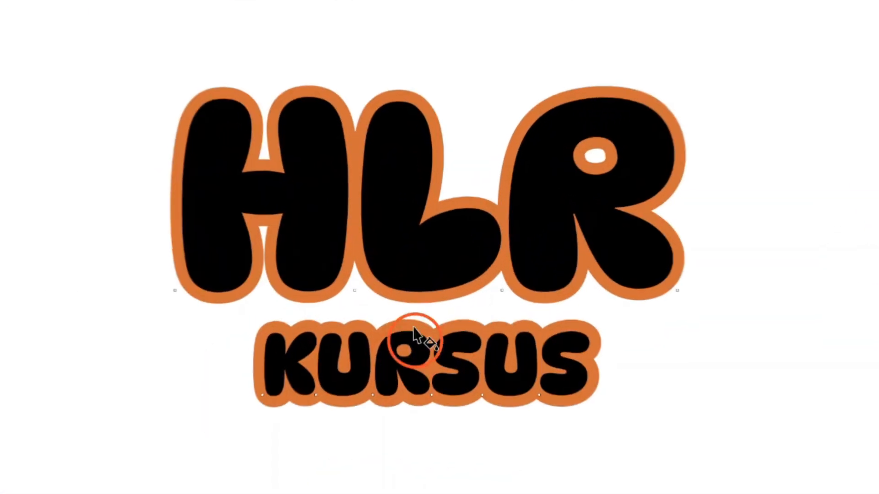
{"action": "left_click_drag", "start_coordinate": [416, 325], "coordinate": [415, 155]}
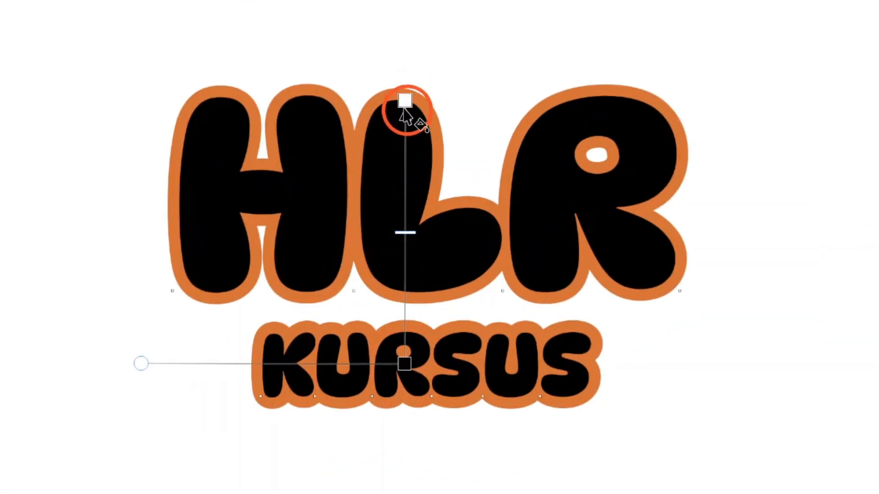
{"action": "left_click_drag", "start_coordinate": [404, 100], "coordinate": [402, 215]}
{"action": "left_click", "coordinate": [405, 359]}
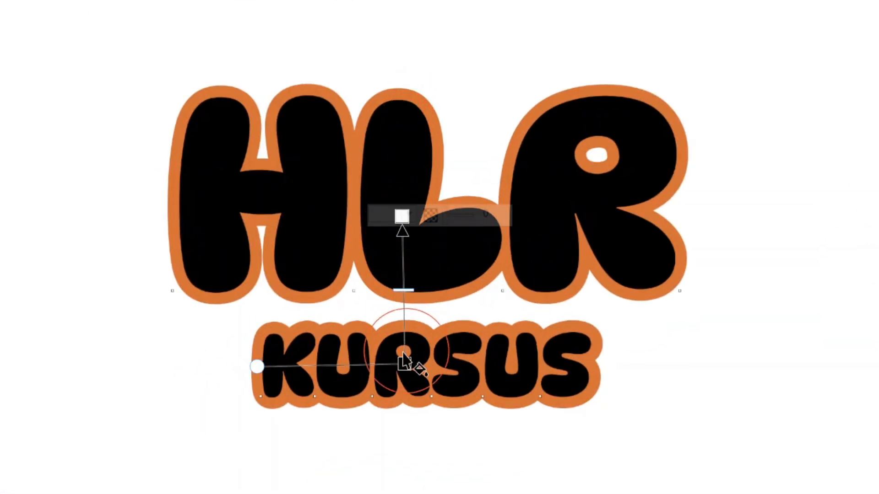
{"action": "left_click_drag", "start_coordinate": [404, 363], "coordinate": [406, 416]}
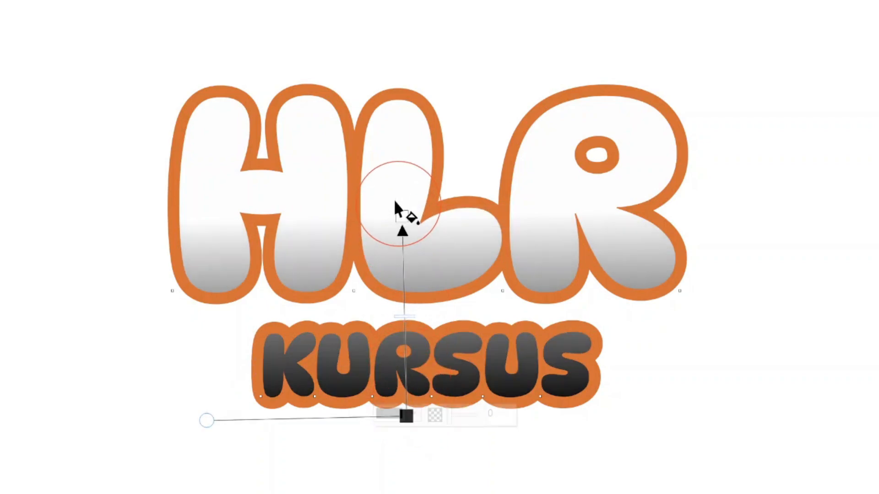
Recolor the lettering gradient's white end yellow and add an orange color stop at 66% near the base of HLR
{"action": "left_click", "coordinate": [403, 217]}
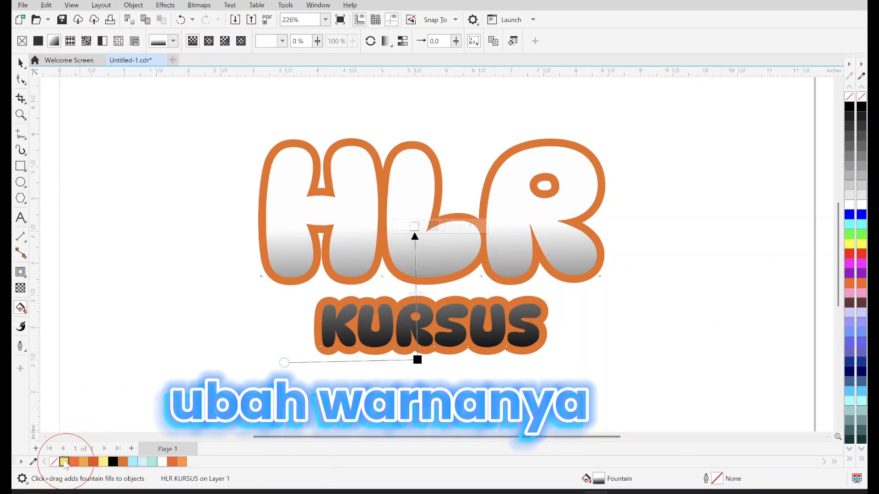
{"action": "left_click", "coordinate": [64, 461]}
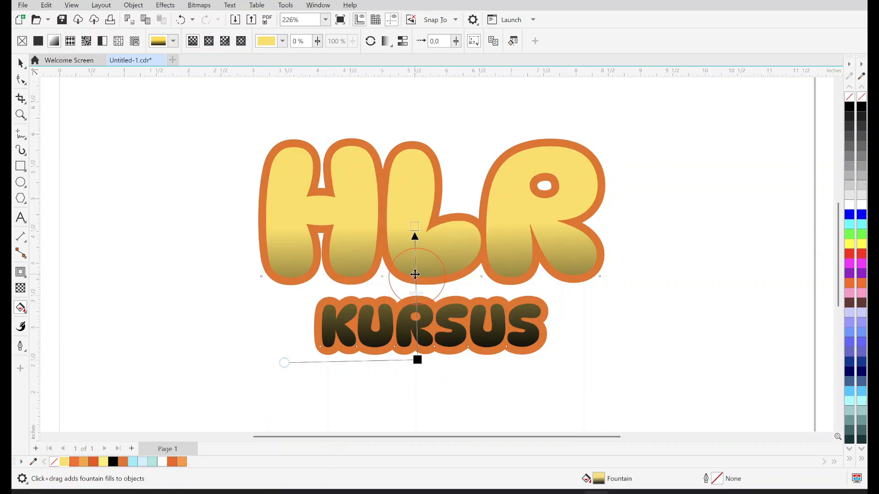
{"action": "left_click", "coordinate": [234, 387]}
{"action": "left_click", "coordinate": [74, 461]}
{"action": "left_click", "coordinate": [413, 338]}
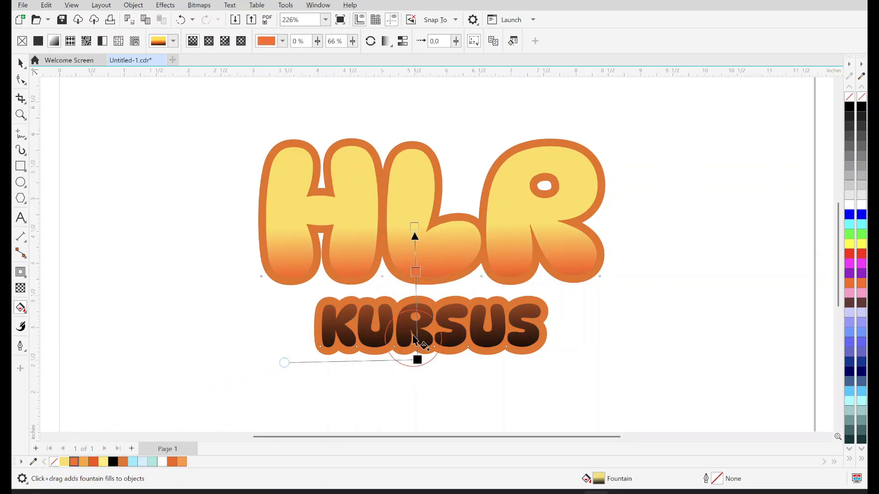
Add two yellow color stops to the lettering gradient, one between the words and one near the top of KURSUS
{"action": "double_click", "coordinate": [416, 291]}
{"action": "left_click", "coordinate": [64, 462]}
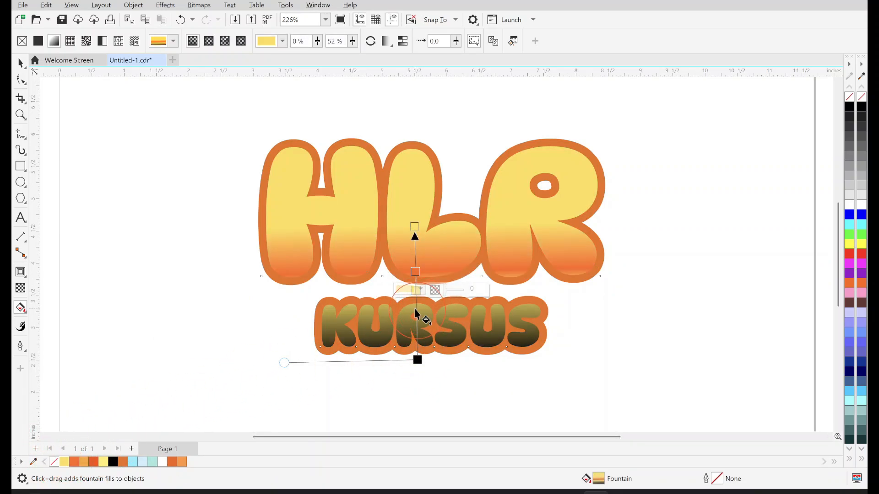
{"action": "double_click", "coordinate": [414, 310]}
{"action": "left_click", "coordinate": [64, 462]}
Recolor the lettering gradient's black end orange, and move that end and the orange stop under HLR slightly down
{"action": "left_click", "coordinate": [417, 360]}
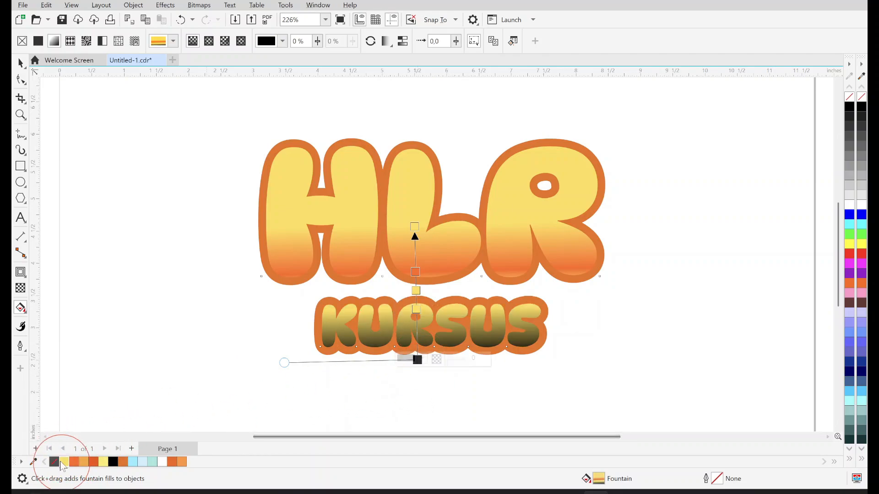
{"action": "left_click", "coordinate": [74, 462]}
{"action": "left_click_drag", "start_coordinate": [417, 360], "coordinate": [416, 367]}
{"action": "left_click_drag", "start_coordinate": [415, 273], "coordinate": [415, 283]}
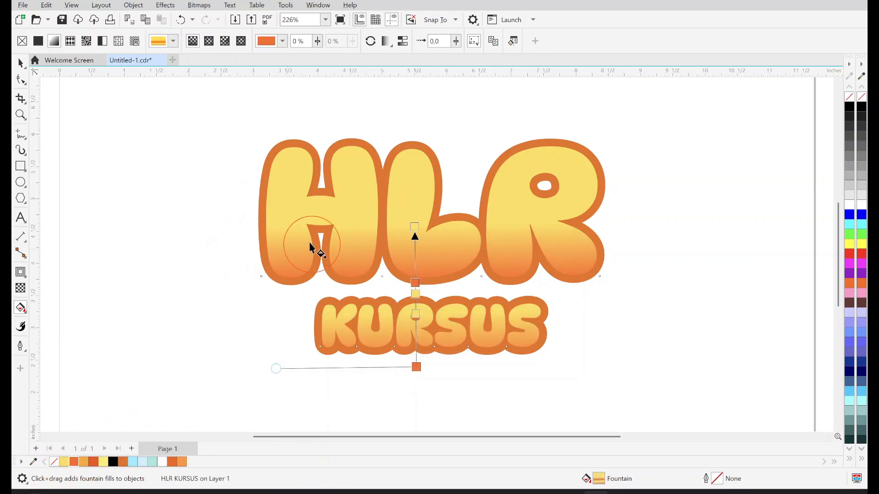
Apply a vertical fountain fill to the contour shape, running from orange near KURSUS's base to white at HLR's top
{"action": "left_click", "coordinate": [260, 215]}
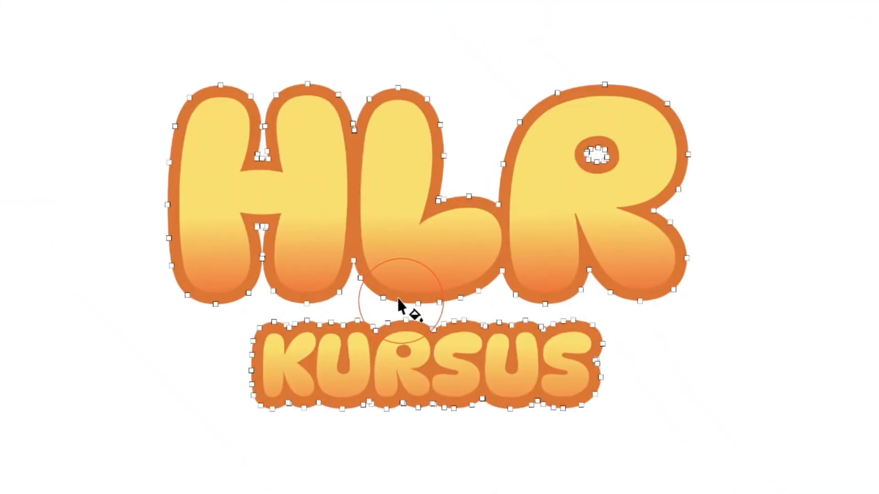
{"action": "left_click_drag", "start_coordinate": [413, 280], "coordinate": [399, 96]}
{"action": "left_click_drag", "start_coordinate": [400, 297], "coordinate": [401, 396]}
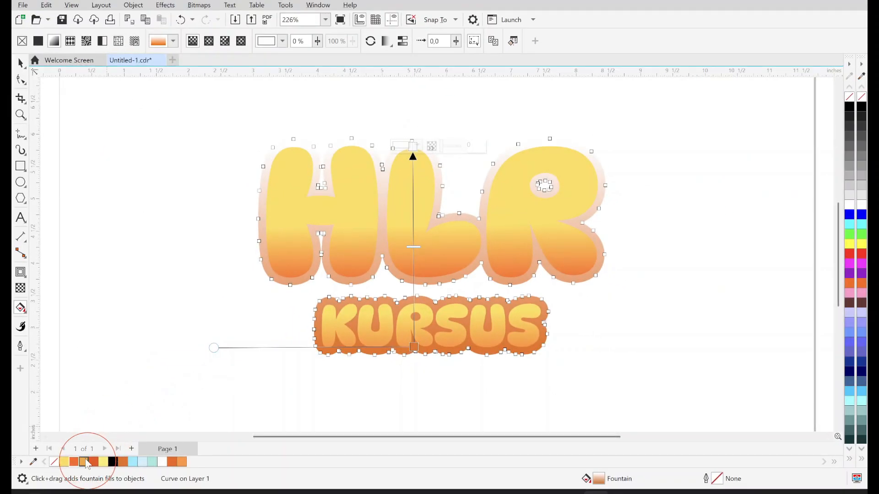
Color the contour gradient's upper end light orange, adding dark orange stops in its lower HLR part and a light orange stop near KURSUS's top
{"action": "left_click", "coordinate": [86, 461]}
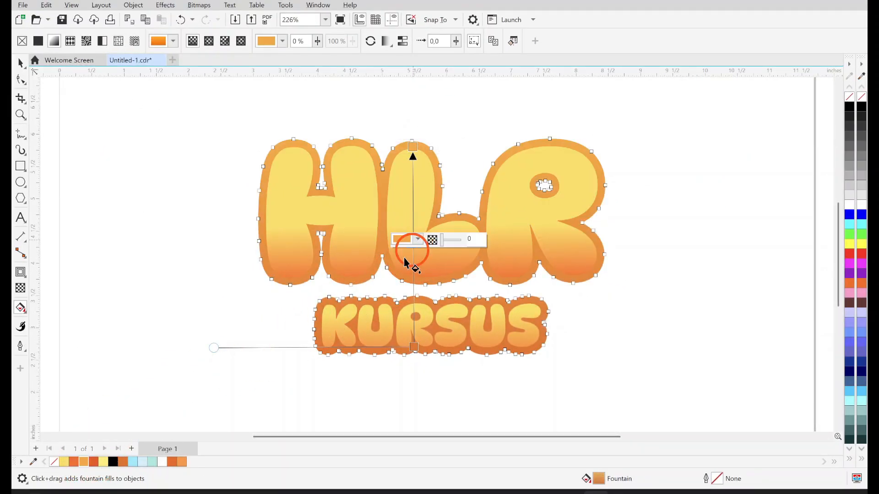
{"action": "left_click", "coordinate": [93, 461]}
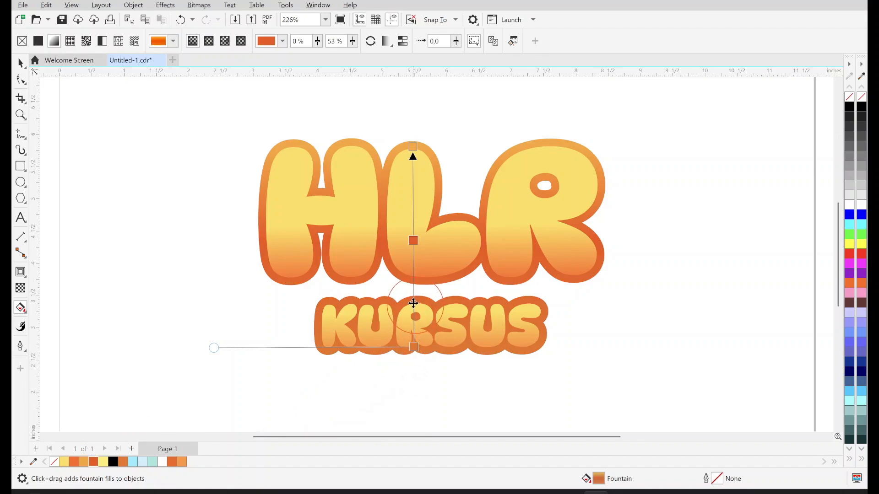
{"action": "double_click", "coordinate": [413, 303]}
{"action": "left_click", "coordinate": [85, 462]}
Recolor the lower end of the contour gradient dark orange and deselect the contour
{"action": "left_click", "coordinate": [413, 331]}
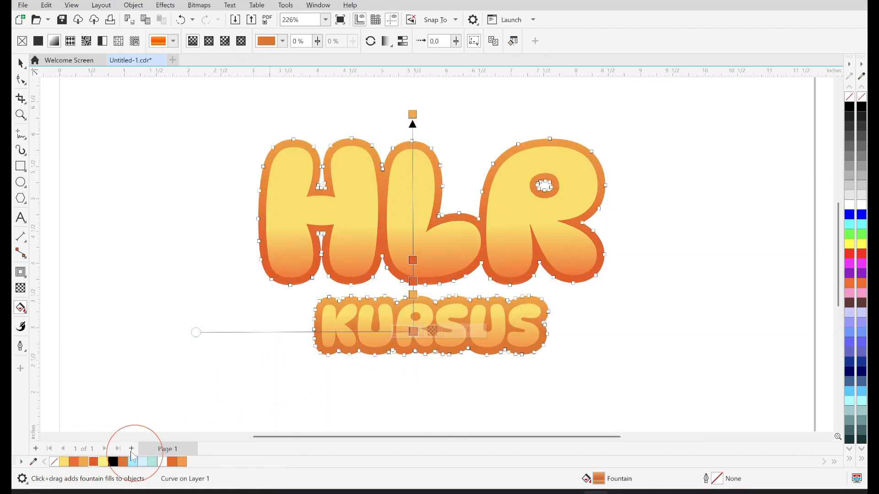
{"action": "left_click", "coordinate": [93, 462]}
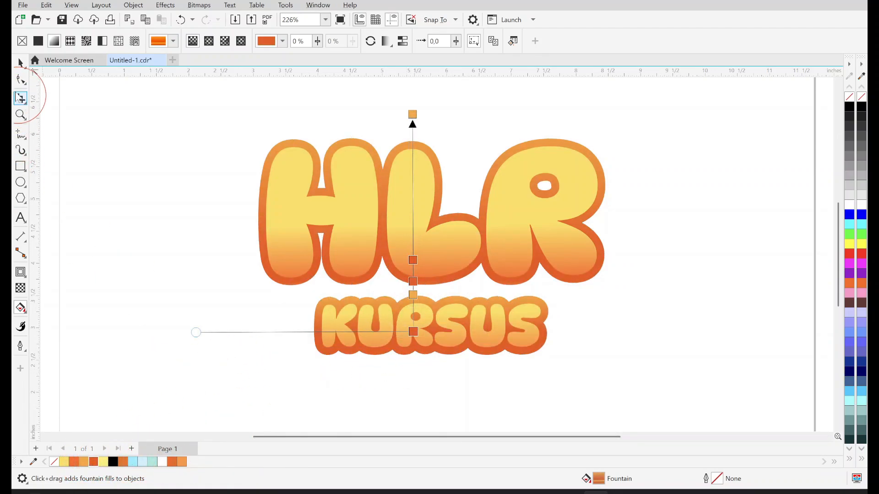
{"action": "left_click", "coordinate": [20, 63]}
{"action": "left_click", "coordinate": [647, 326]}
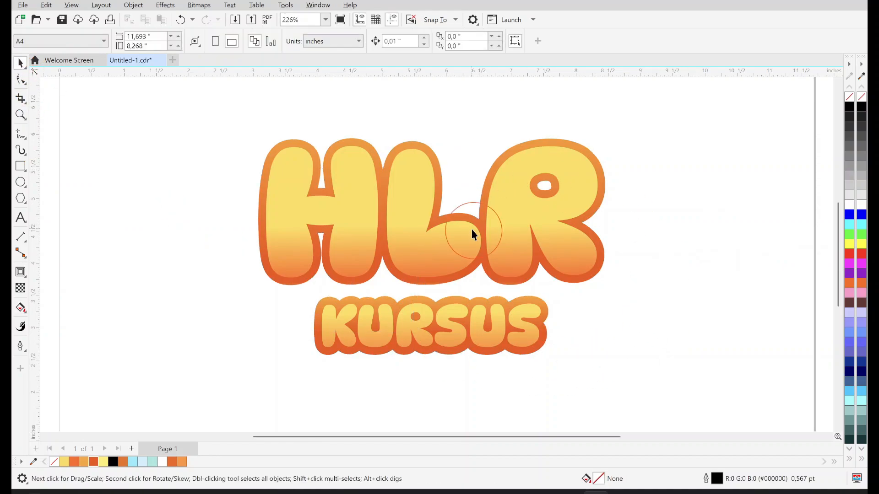
Add a block shadow to the HLR KURSUS lettering with a depth of 0.05 inches, running down and to the right
{"action": "scroll", "coordinate": [472, 231], "scroll_direction": "up", "scroll_amount": 3}
{"action": "left_click", "coordinate": [401, 244]}
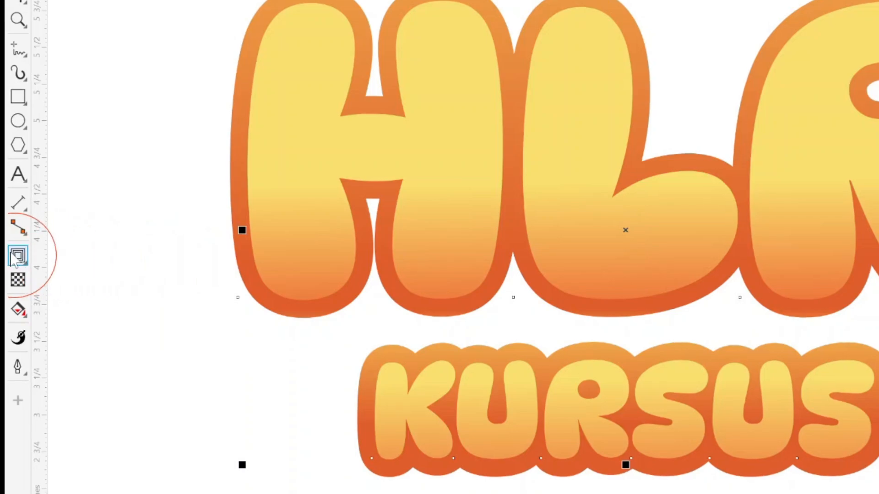
{"action": "left_click", "coordinate": [15, 260]}
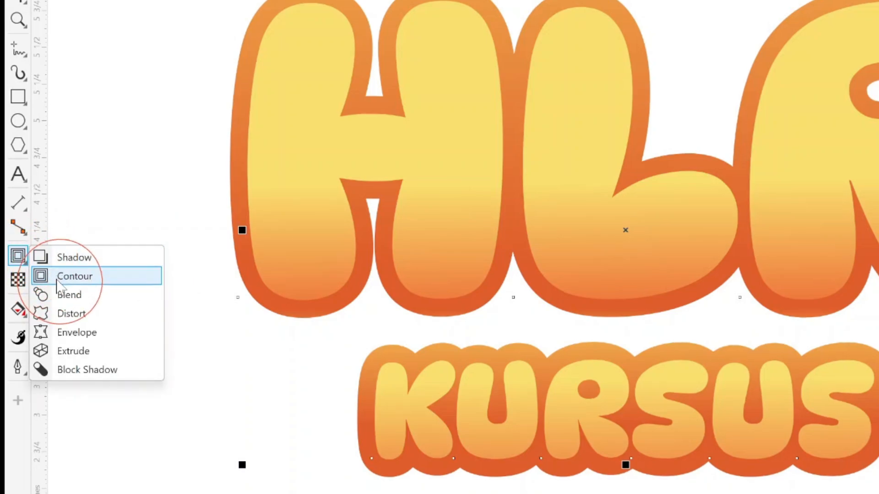
{"action": "left_click", "coordinate": [66, 372]}
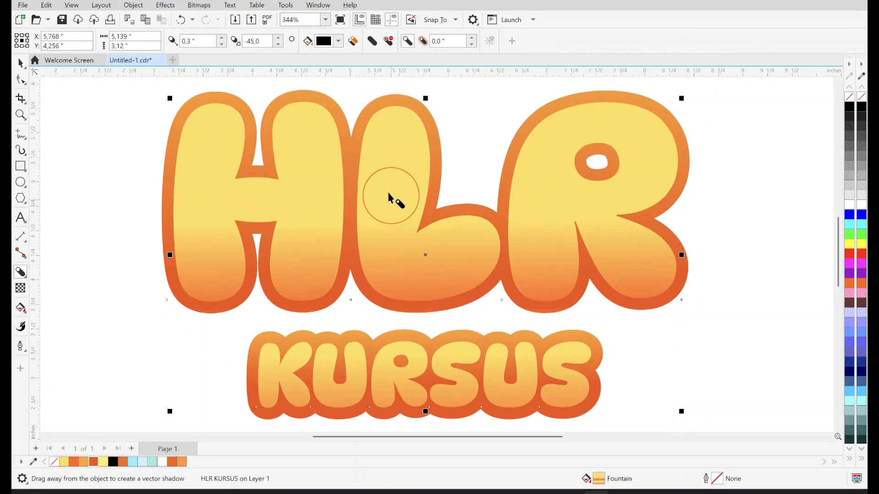
{"action": "mouse_move", "coordinate": [388, 197]}
{"action": "left_mouse_down"}
{"action": "mouse_move", "coordinate": [422, 281]}
{"action": "mouse_move", "coordinate": [429, 255]}
{"action": "left_mouse_up"}
Recolor the lettering's block shadow dark brown-orange, #A63700, by darkening the orange sampled from the document palette
{"action": "scroll", "coordinate": [460, 278], "scroll_direction": "up", "scroll_amount": 1}
{"action": "scroll", "coordinate": [460, 278], "scroll_direction": "up", "scroll_amount": 2}
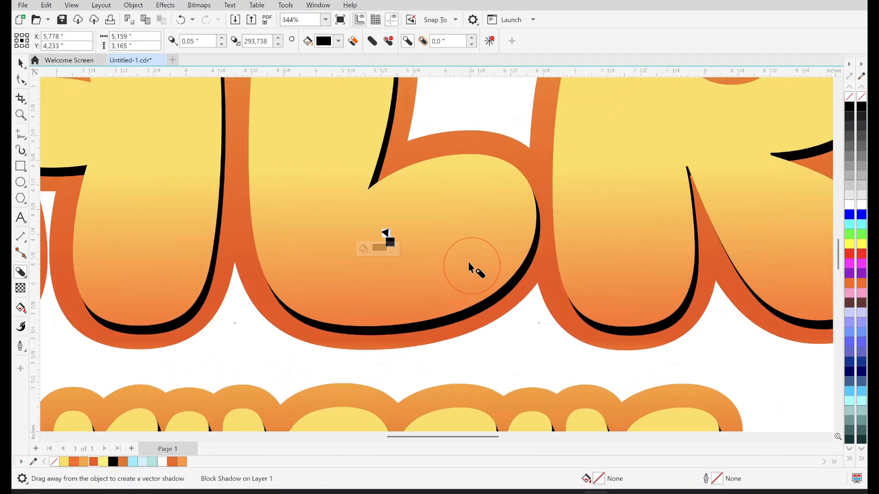
{"action": "left_click", "coordinate": [367, 237]}
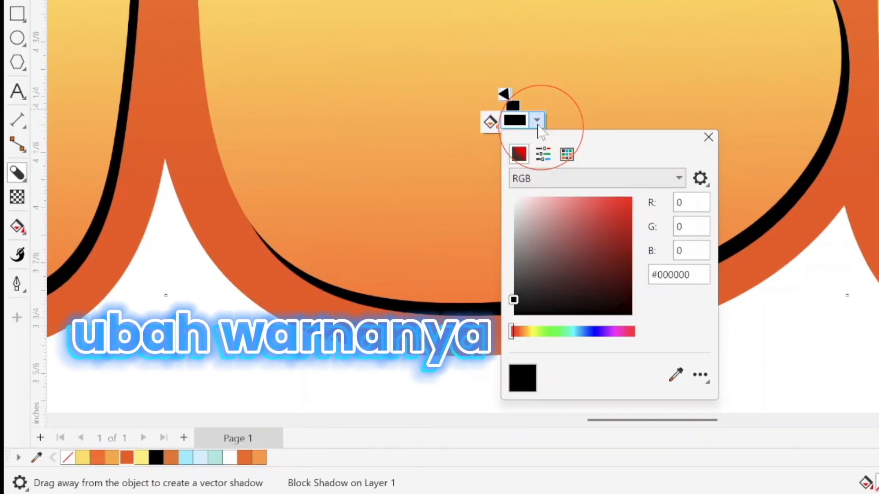
{"action": "left_click", "coordinate": [673, 376]}
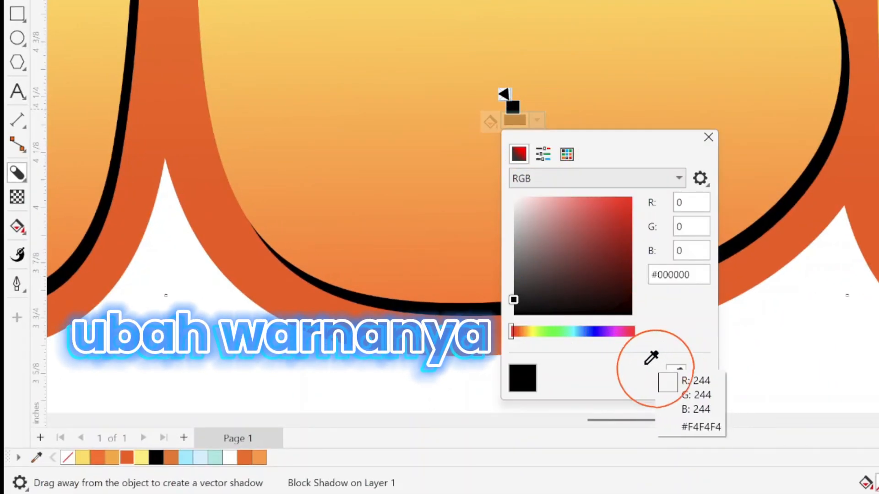
{"action": "left_click", "coordinate": [133, 456]}
{"action": "left_click", "coordinate": [567, 153]}
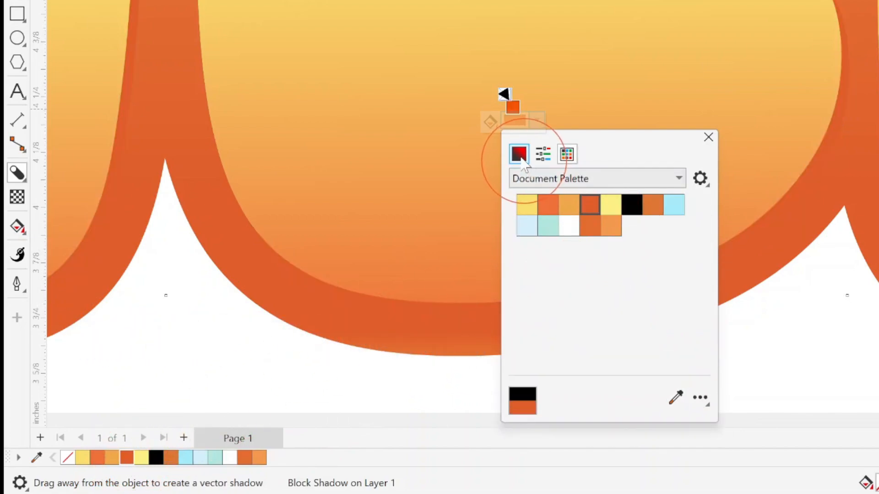
{"action": "left_click", "coordinate": [542, 154]}
{"action": "mouse_move", "coordinate": [613, 204]}
{"action": "left_mouse_down"}
{"action": "mouse_move", "coordinate": [631, 217]}
{"action": "mouse_move", "coordinate": [634, 240]}
{"action": "left_mouse_up"}
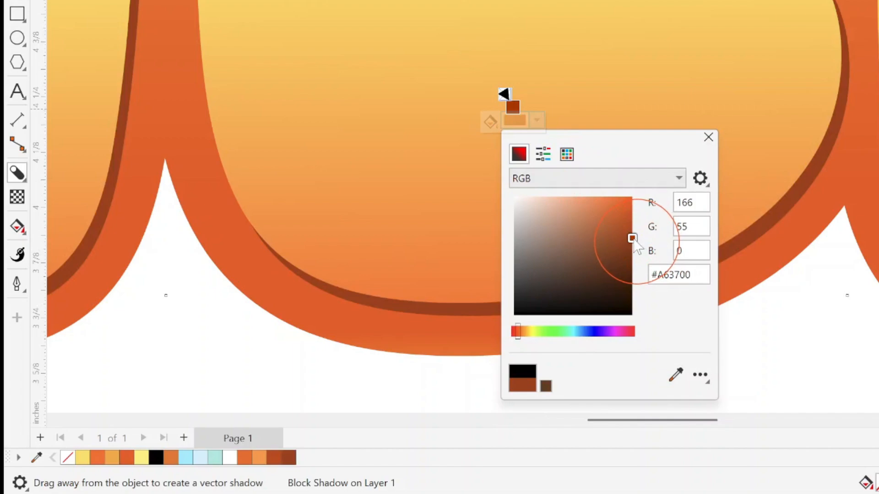
Extrude the orange contour shape straight down, placing its vanishing point at 0,009" horizontally and -0,589" vertically
{"action": "left_click", "coordinate": [21, 63]}
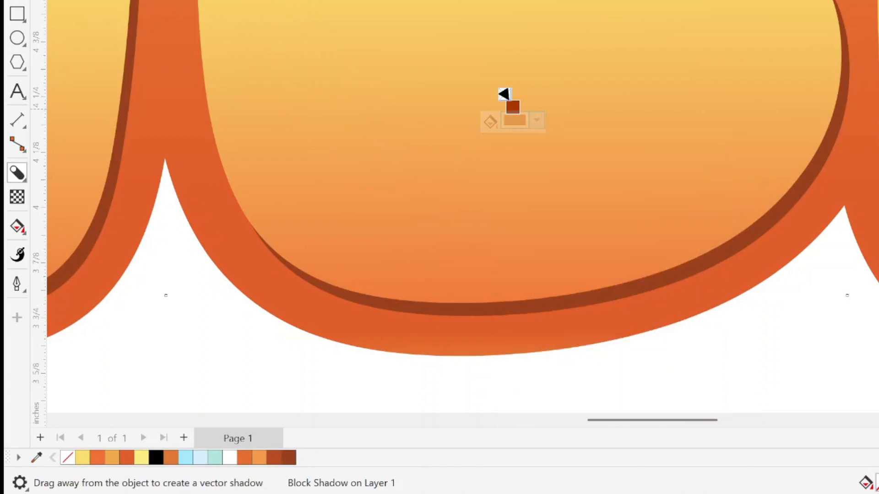
{"action": "scroll", "coordinate": [405, 238], "scroll_direction": "down", "scroll_amount": 5}
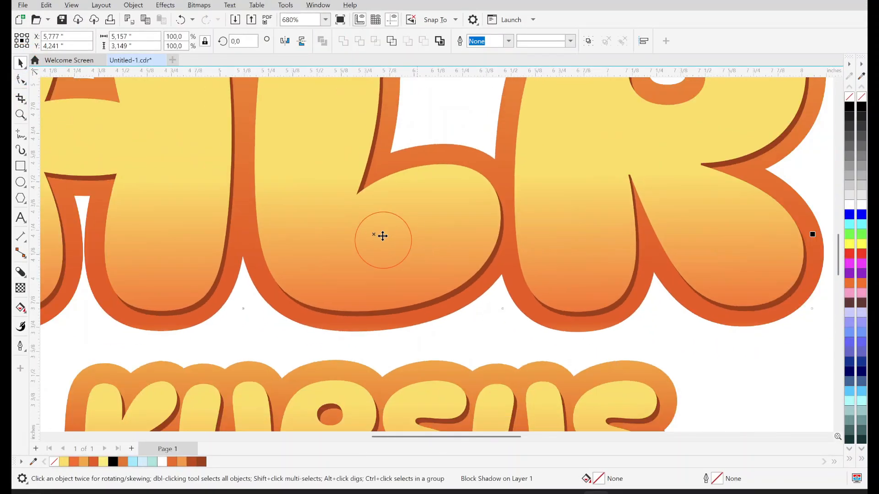
{"action": "left_click", "coordinate": [392, 126]}
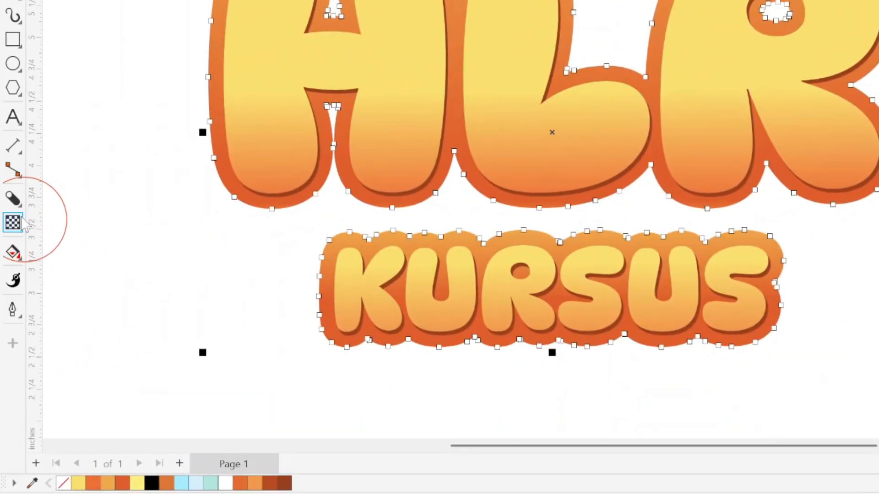
{"action": "left_click", "coordinate": [14, 198]}
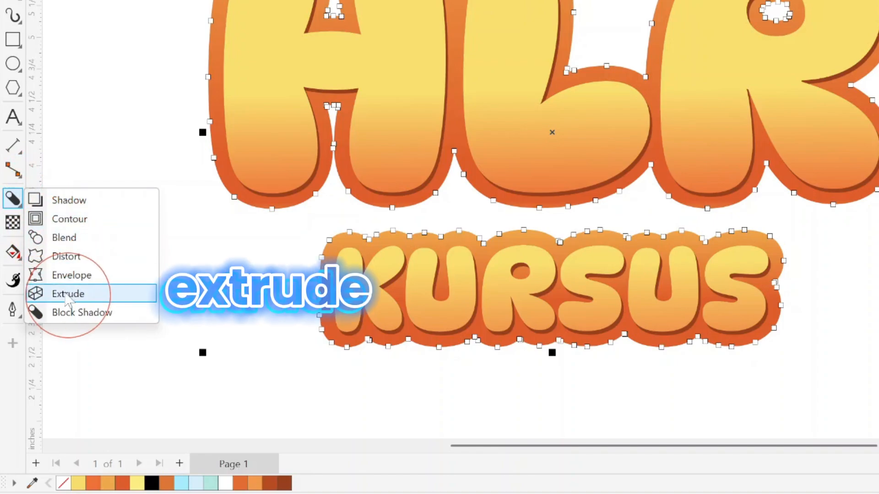
{"action": "left_click", "coordinate": [89, 293]}
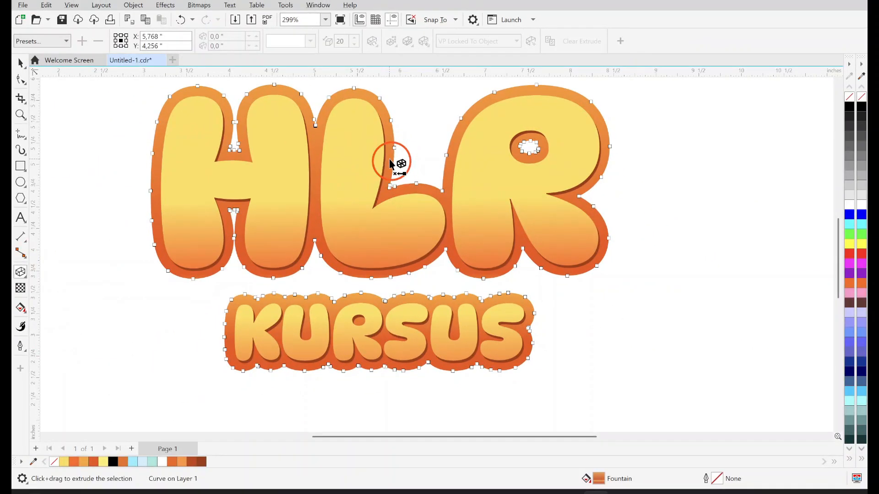
{"action": "left_click_drag", "start_coordinate": [380, 278], "coordinate": [381, 278]}
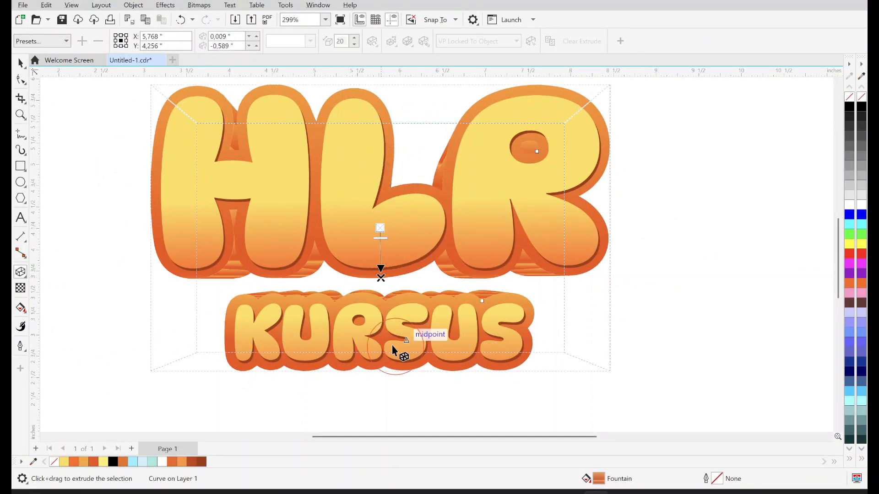
Fill the contour's extrusion with a solid dark brown-orange, #A63700, sampled from the lettering's block shadow
{"action": "scroll", "coordinate": [342, 228], "scroll_direction": "up", "scroll_amount": 2}
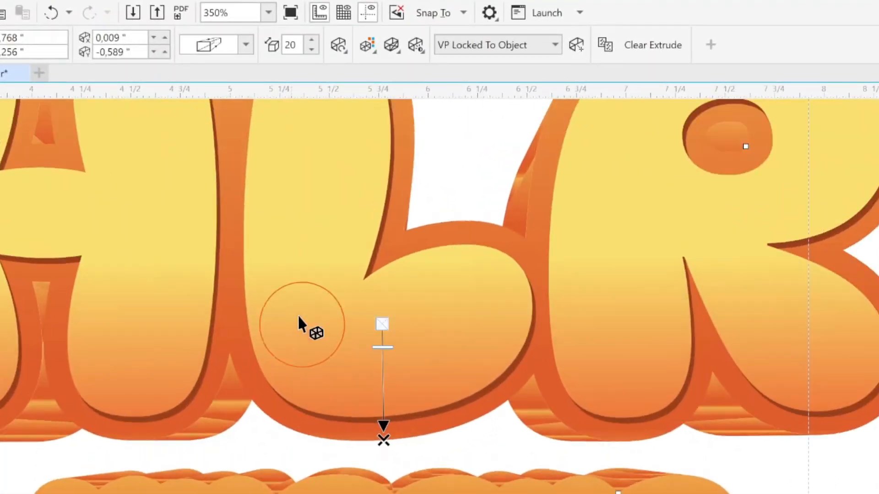
{"action": "left_click", "coordinate": [367, 48]}
{"action": "left_click", "coordinate": [398, 85]}
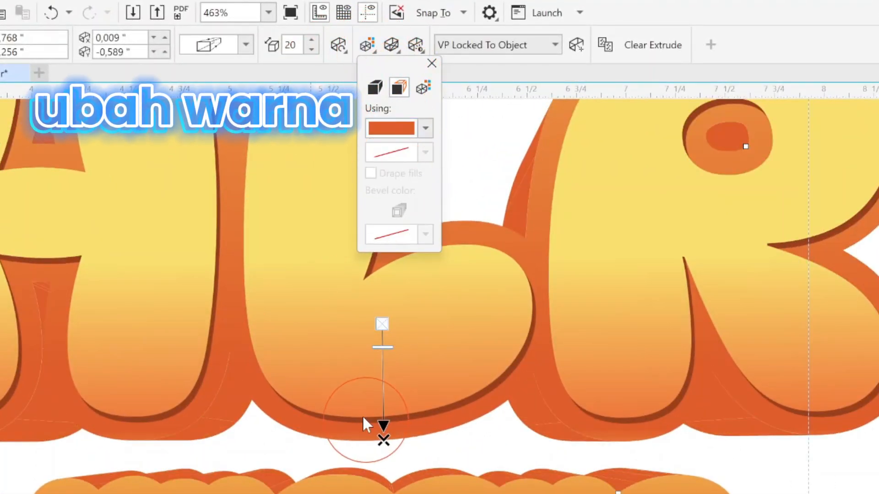
{"action": "left_click", "coordinate": [425, 128]}
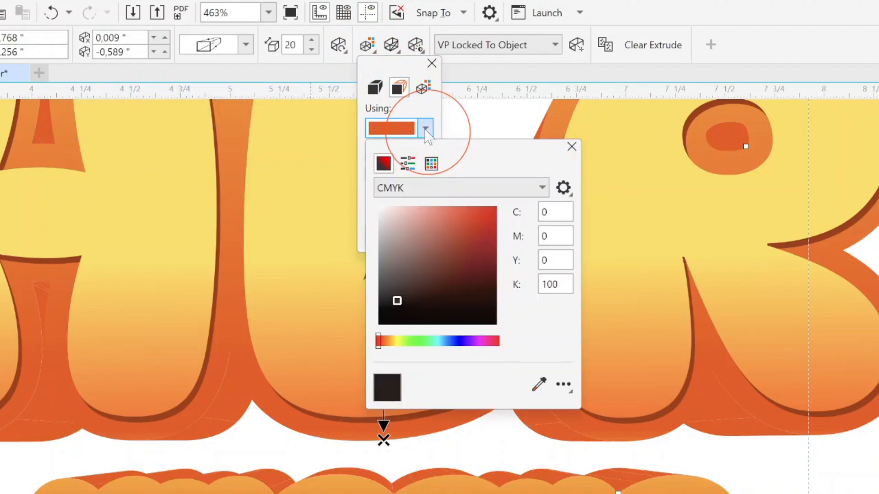
{"action": "left_click", "coordinate": [187, 405]}
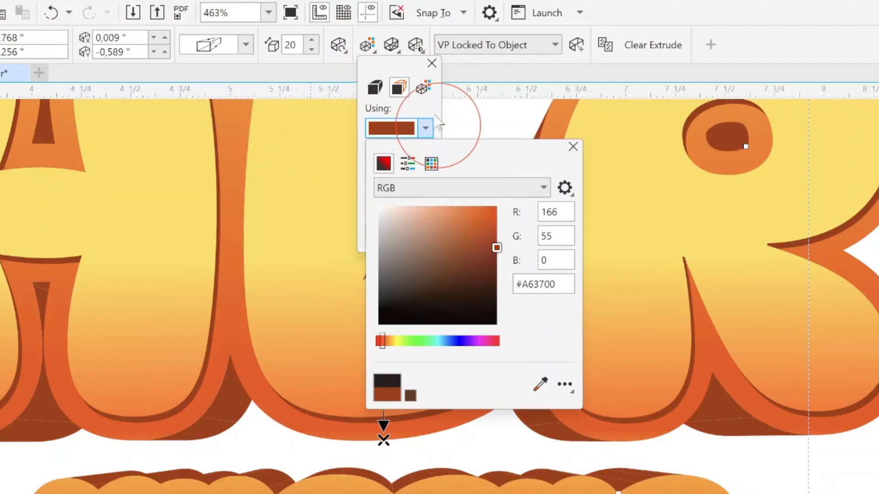
{"action": "left_click", "coordinate": [431, 64]}
{"action": "left_click", "coordinate": [431, 64]}
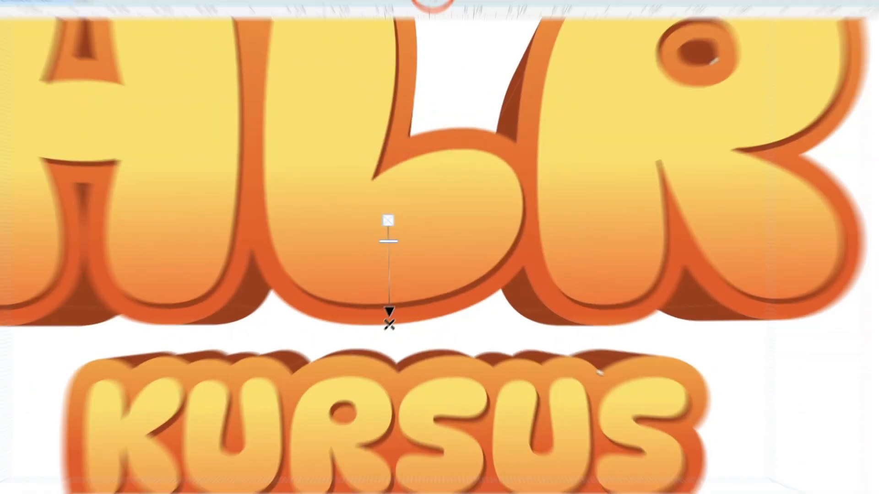
Reduce the depth of the contour's extrusion to a thin edge behind the letters
{"action": "scroll", "coordinate": [297, 432], "scroll_direction": "down", "scroll_amount": 3}
{"action": "scroll", "coordinate": [300, 305], "scroll_direction": "up", "scroll_amount": 1}
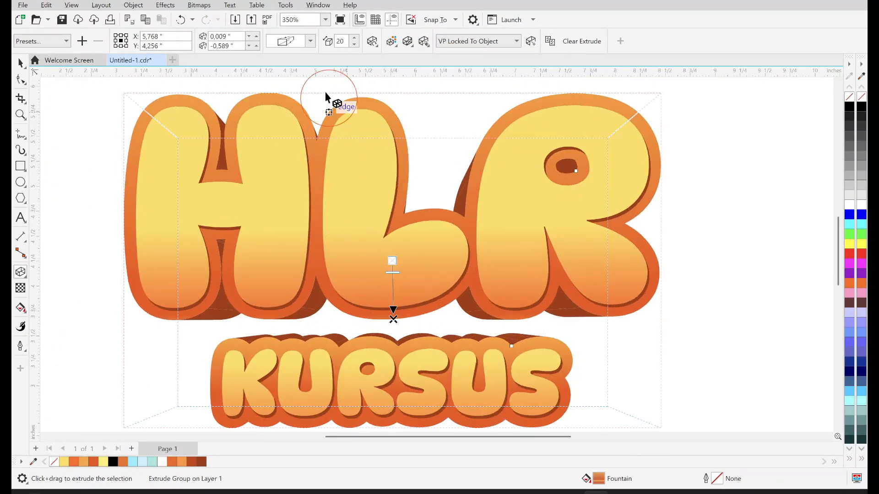
{"action": "left_click", "coordinate": [353, 47]}
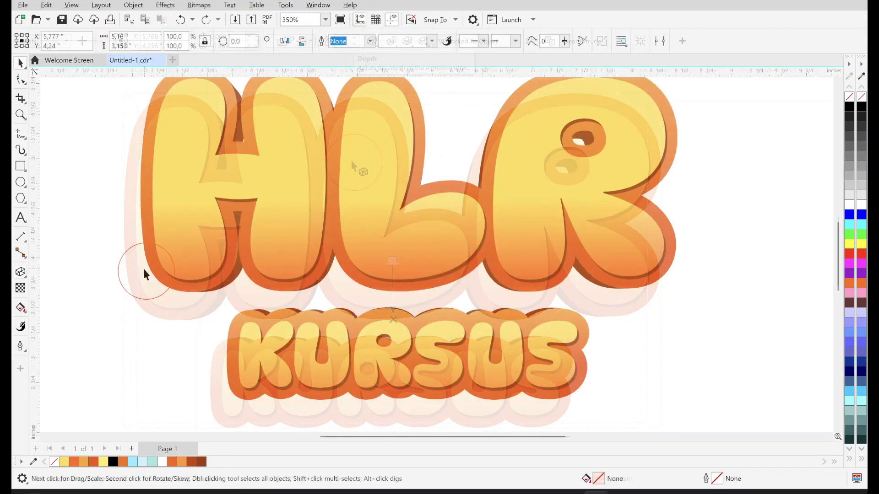
Convert the extruded contour to a 300 dpi RGB bitmap and open the Plastic texture effect for it
{"action": "left_click", "coordinate": [154, 285]}
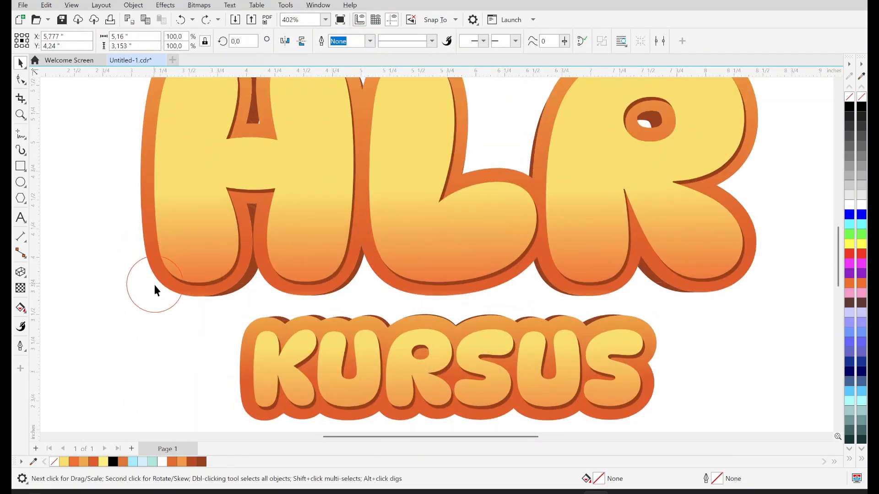
{"action": "left_click", "coordinate": [232, 292]}
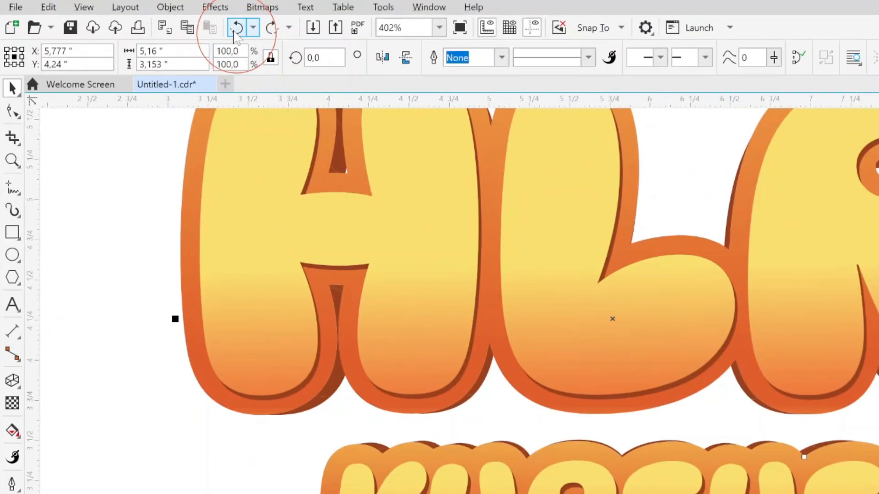
{"action": "left_click", "coordinate": [165, 5]}
{"action": "left_click", "coordinate": [238, 26]}
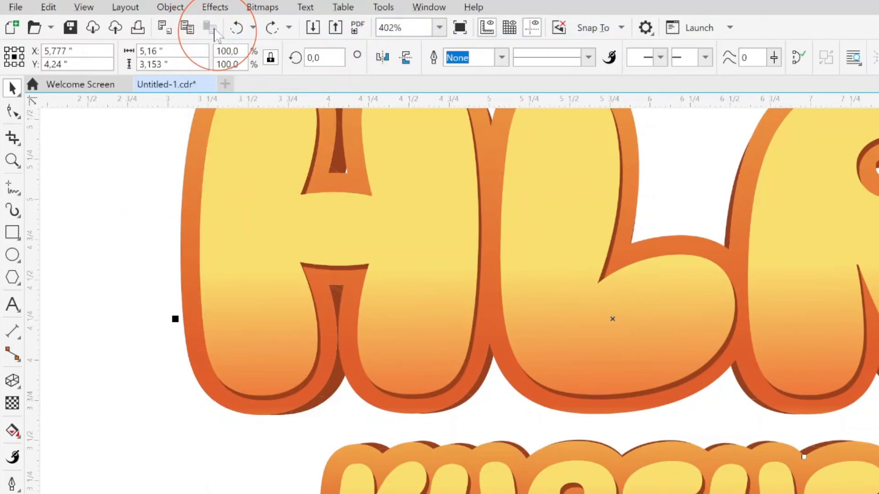
{"action": "left_click", "coordinate": [215, 7]}
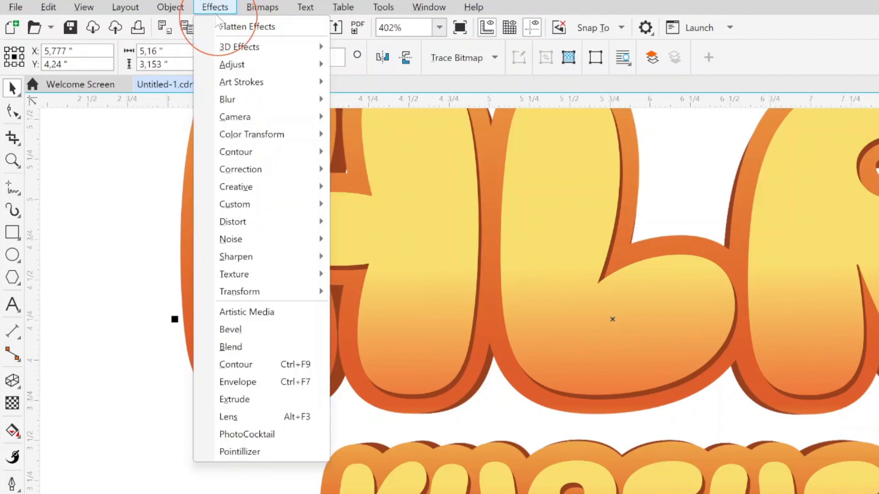
{"action": "mouse_move", "coordinate": [284, 274]}
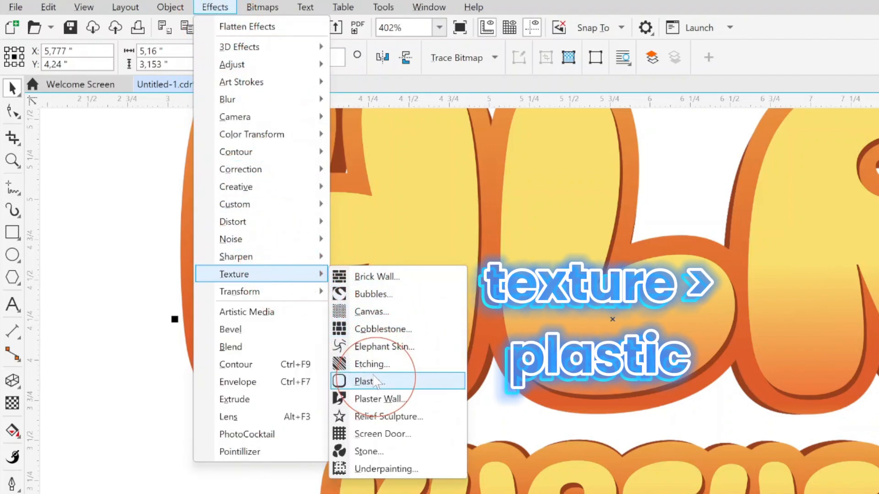
{"action": "left_click", "coordinate": [372, 381]}
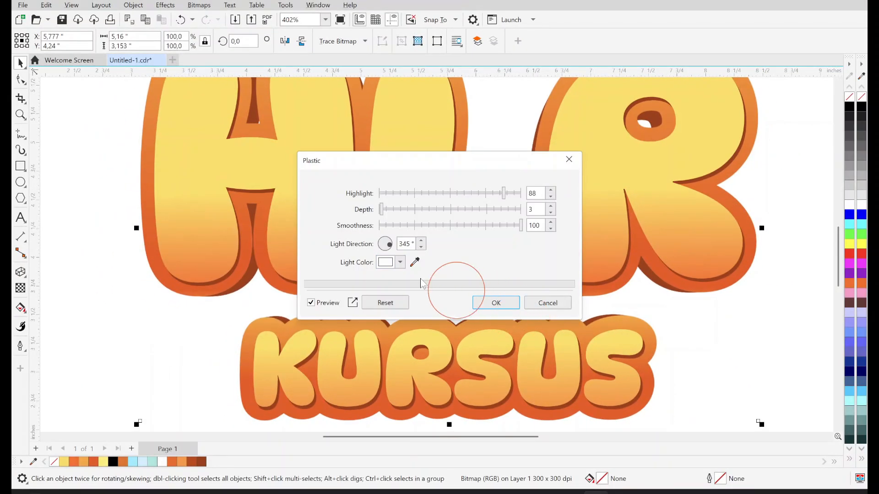
Apply the Plastic texture to the contour bitmap with highlight 76, depth 4 and light direction 305°
{"action": "left_click_drag", "start_coordinate": [341, 178], "coordinate": [394, 226]}
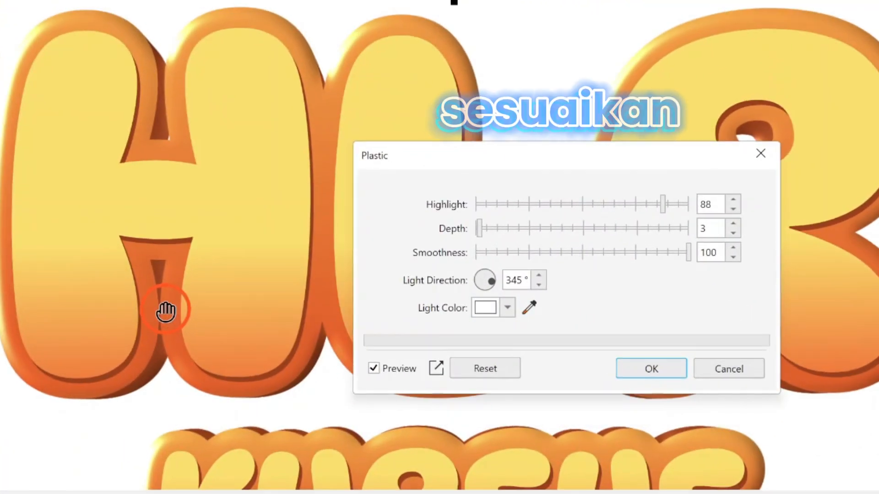
{"action": "left_click_drag", "start_coordinate": [166, 311], "coordinate": [163, 306]}
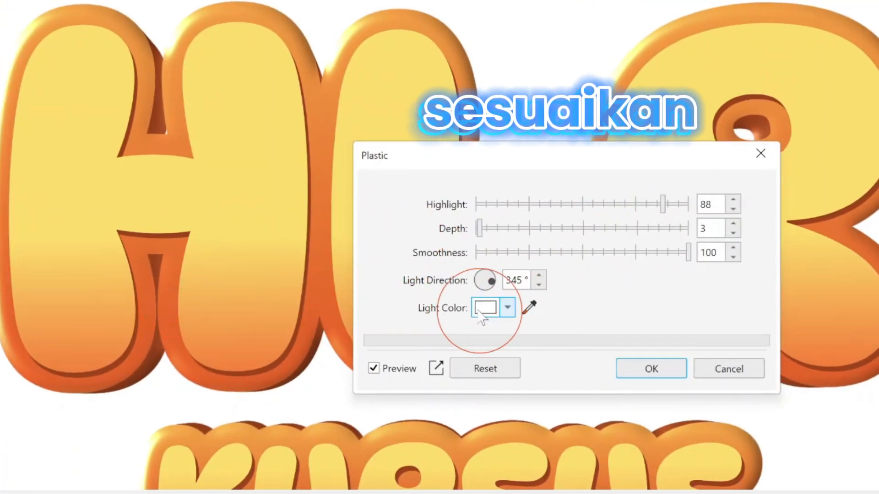
{"action": "left_click_drag", "start_coordinate": [490, 286], "coordinate": [489, 295]}
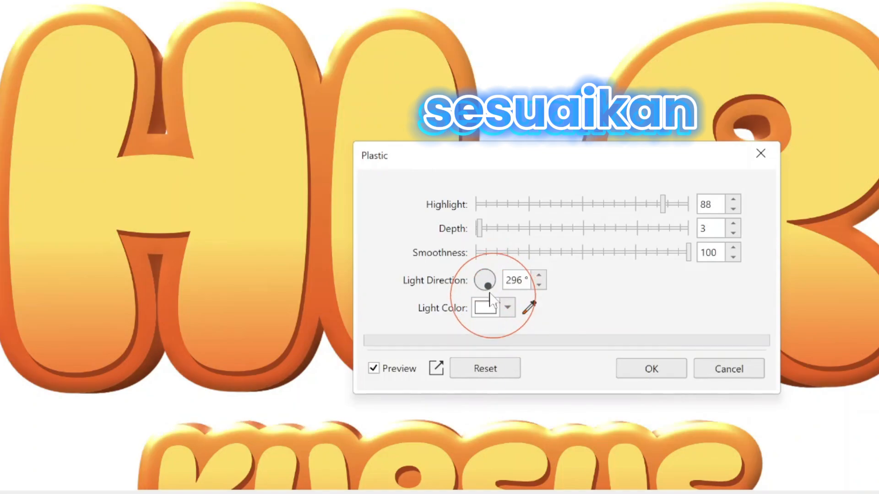
{"action": "left_click_drag", "start_coordinate": [662, 204], "coordinate": [640, 213]}
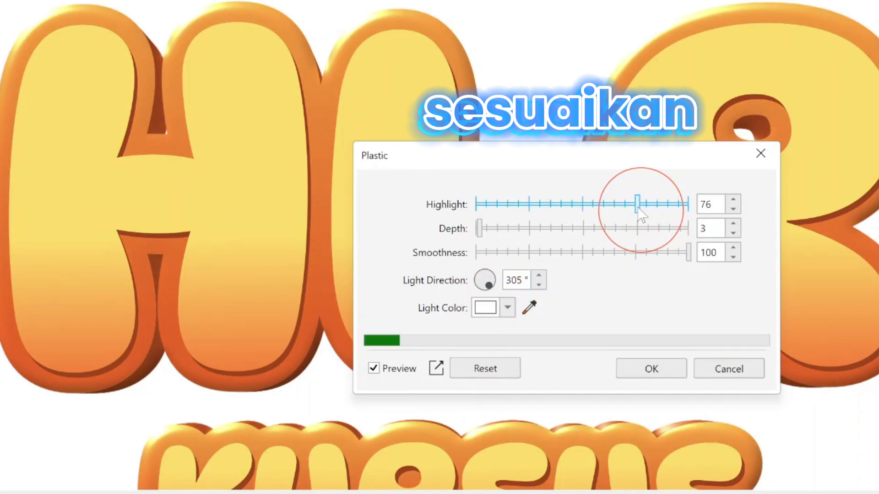
{"action": "left_click", "coordinate": [488, 229]}
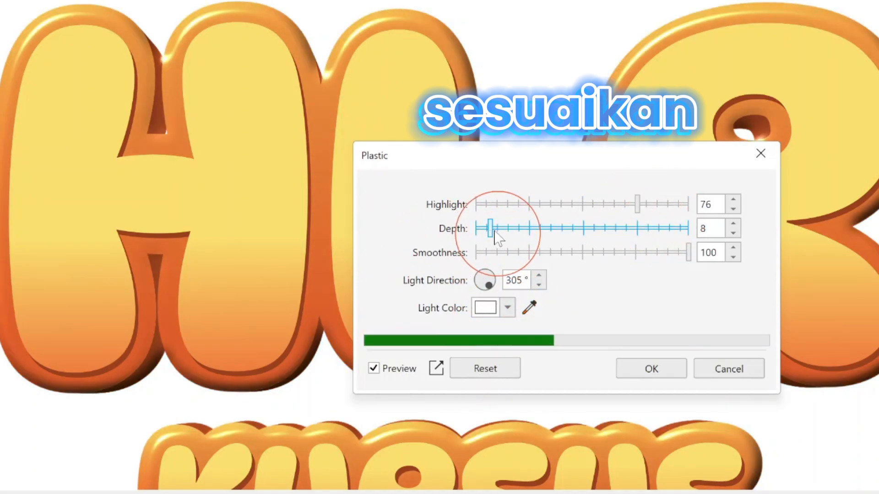
{"action": "left_click_drag", "start_coordinate": [491, 233], "coordinate": [480, 233]}
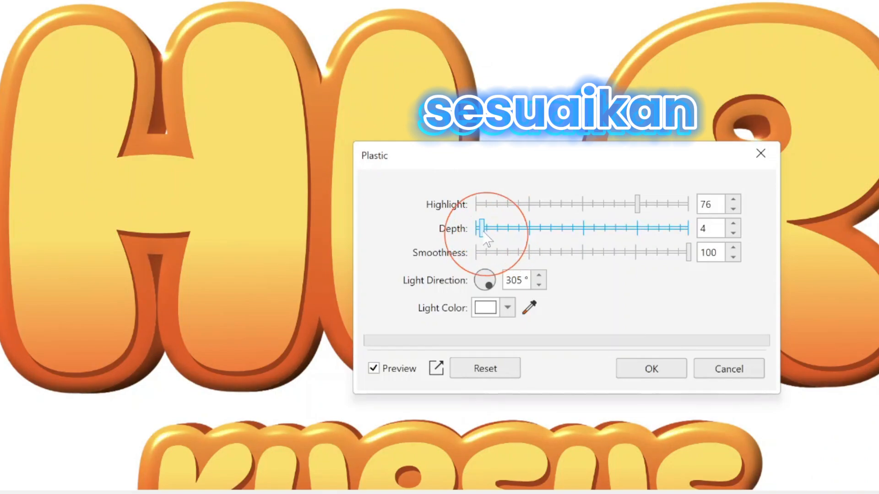
{"action": "left_click", "coordinate": [658, 367]}
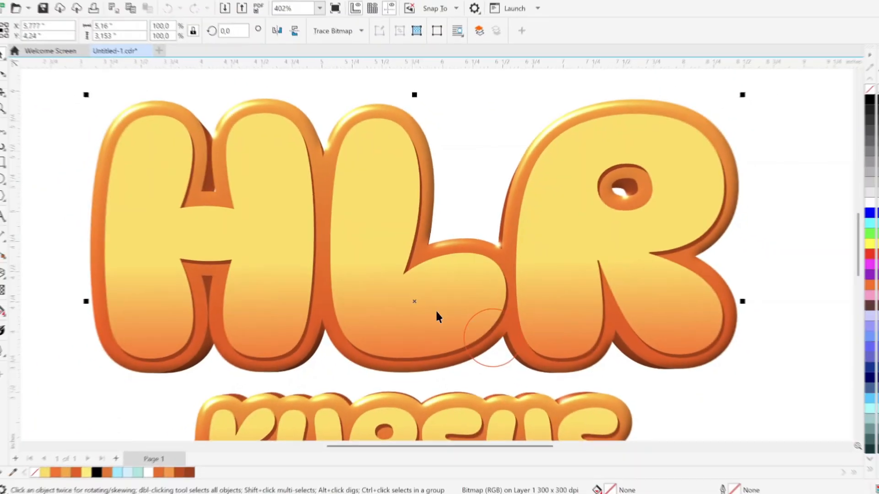
{"action": "scroll", "coordinate": [412, 275], "scroll_direction": "up", "scroll_amount": 6}
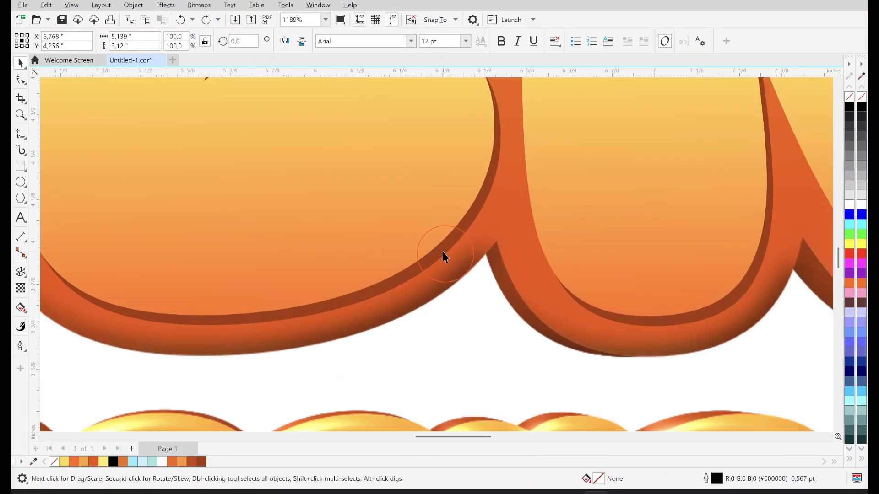
Select the HLR KURSUS lettering with its block shadow and flatten its effects
{"action": "left_click", "coordinate": [442, 252]}
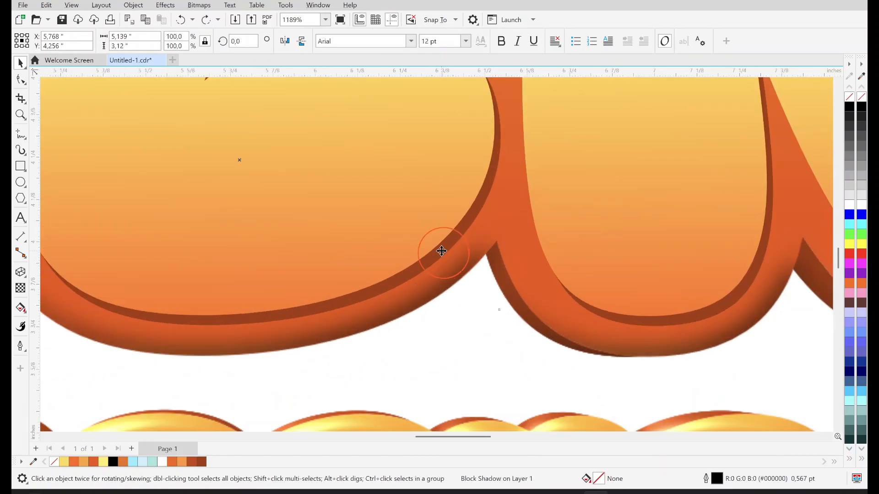
{"action": "scroll", "coordinate": [393, 297], "scroll_direction": "down", "scroll_amount": 2}
{"action": "scroll", "coordinate": [435, 302], "scroll_direction": "down", "scroll_amount": 3}
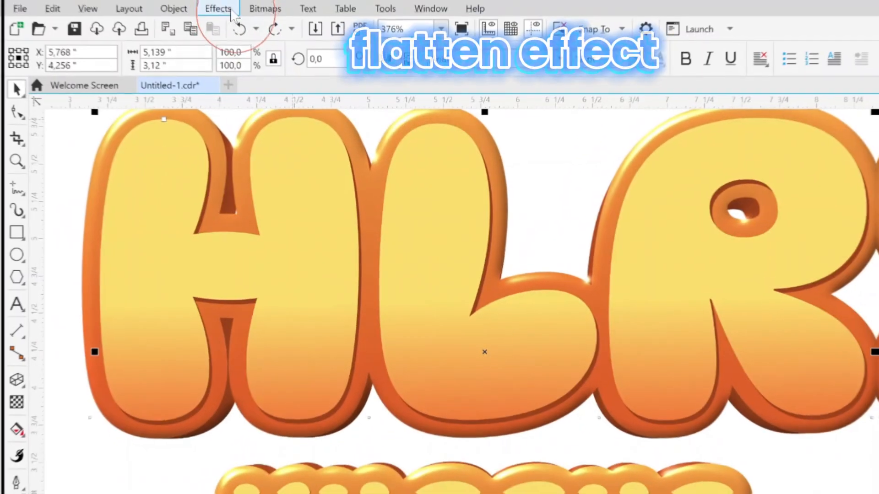
{"action": "left_click", "coordinate": [165, 5]}
{"action": "left_click", "coordinate": [225, 27]}
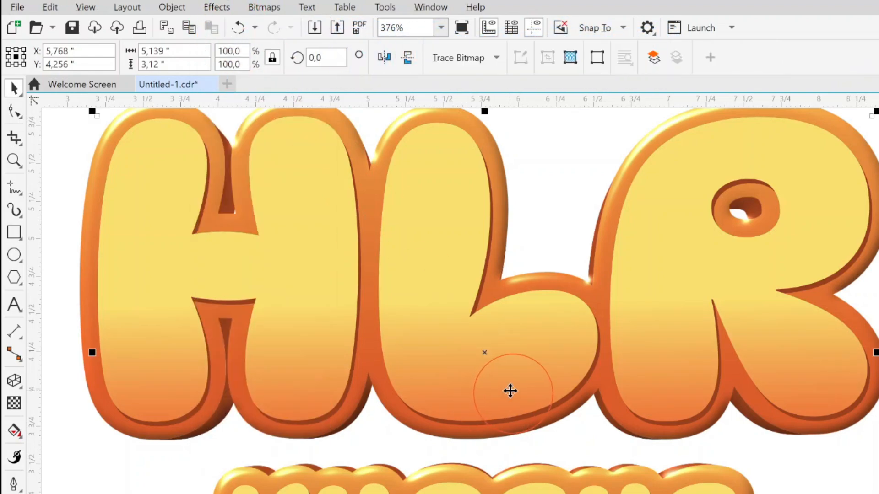
Apply the Plastic texture to the lettering bitmap with highlight 84, depth 4, smoothness 100 and light direction 322°
{"action": "left_click", "coordinate": [222, 11]}
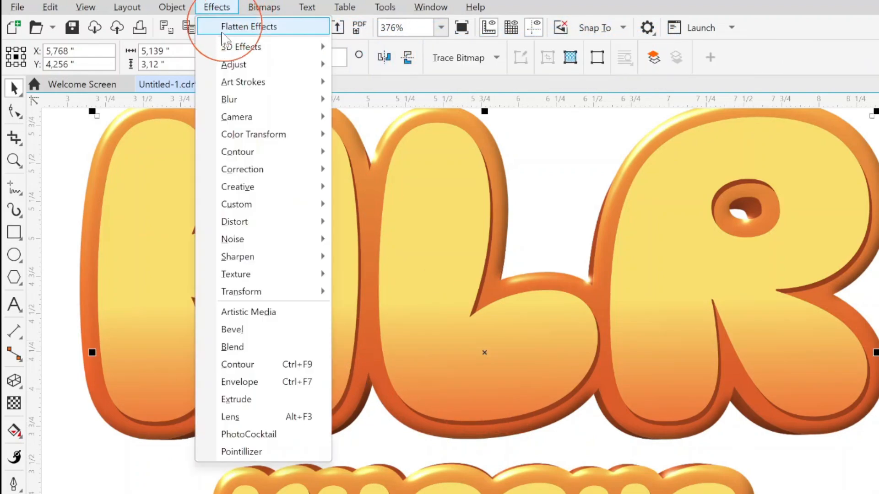
{"action": "mouse_move", "coordinate": [256, 273]}
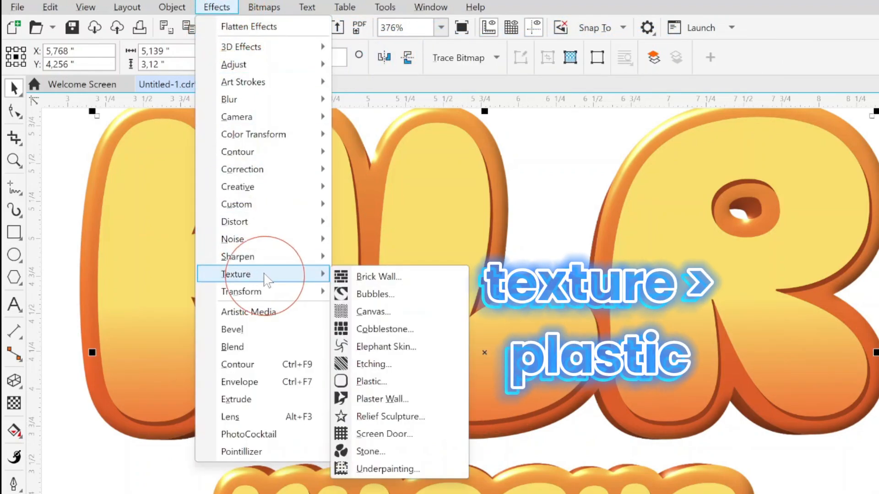
{"action": "left_click", "coordinate": [369, 382]}
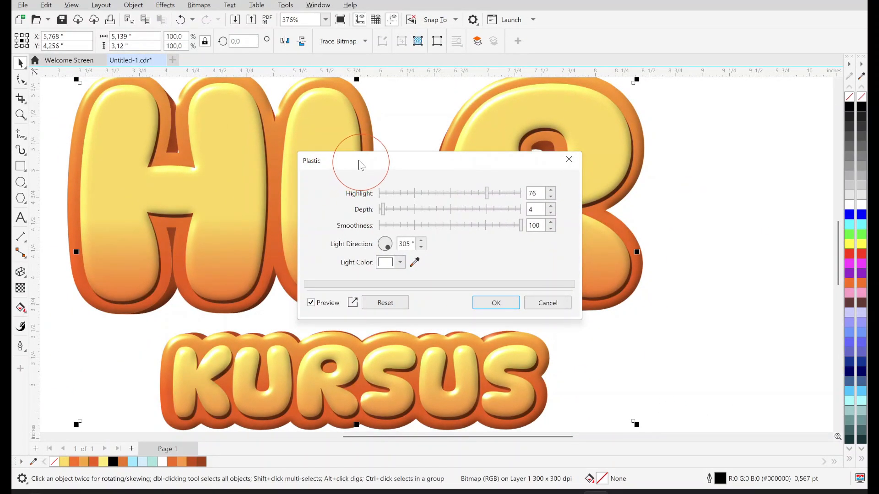
{"action": "left_click_drag", "start_coordinate": [360, 165], "coordinate": [503, 183]}
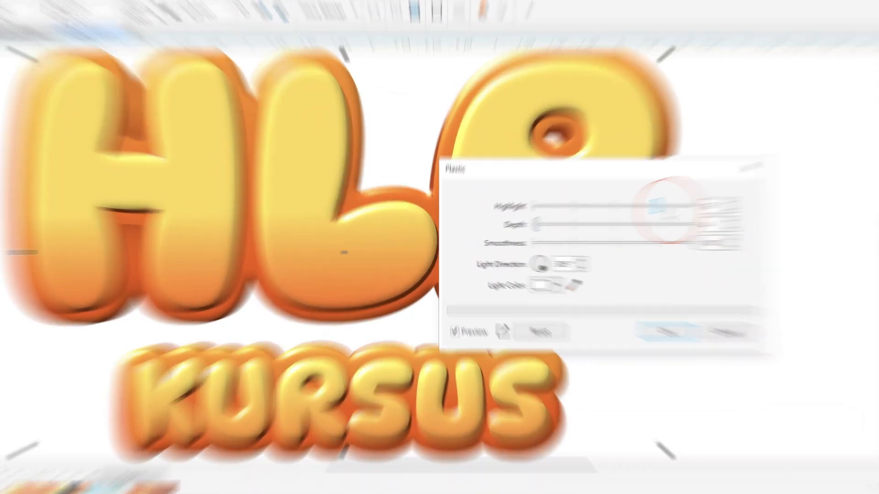
{"action": "left_click_drag", "start_coordinate": [628, 211], "coordinate": [640, 211]}
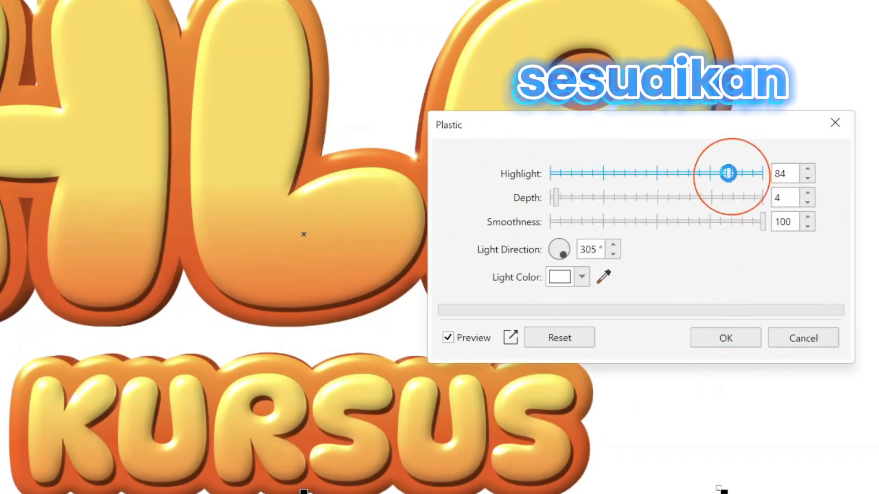
{"action": "left_click", "coordinate": [565, 256]}
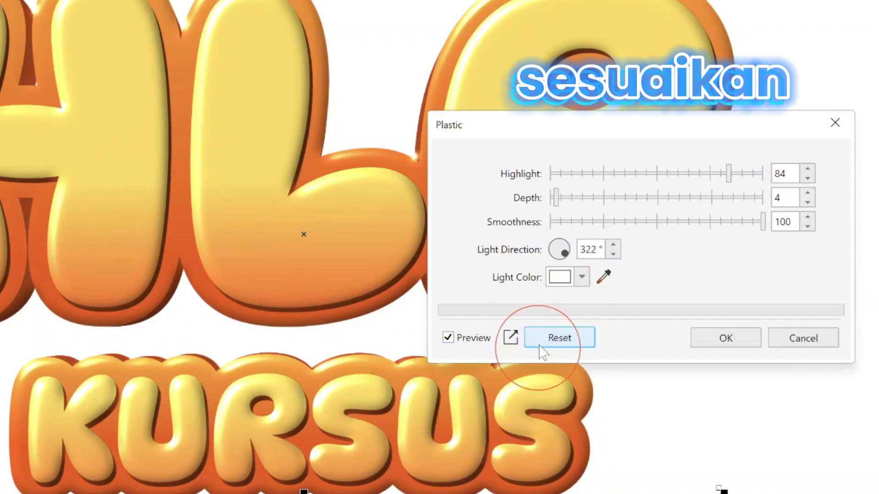
{"action": "left_click", "coordinate": [725, 338]}
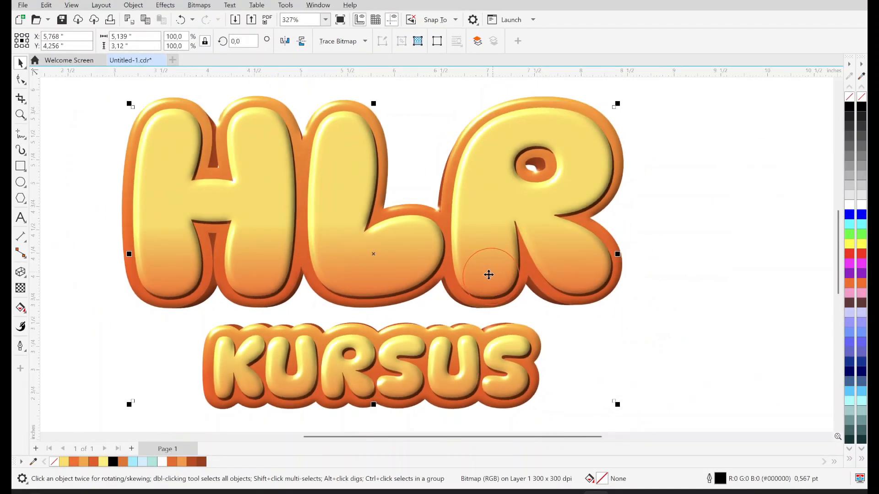
Flatten the Plastic texture effect into the lettering bitmap
{"action": "scroll", "coordinate": [489, 275], "scroll_direction": "down", "scroll_amount": 1}
{"action": "scroll", "coordinate": [256, 248], "scroll_direction": "up", "scroll_amount": 1}
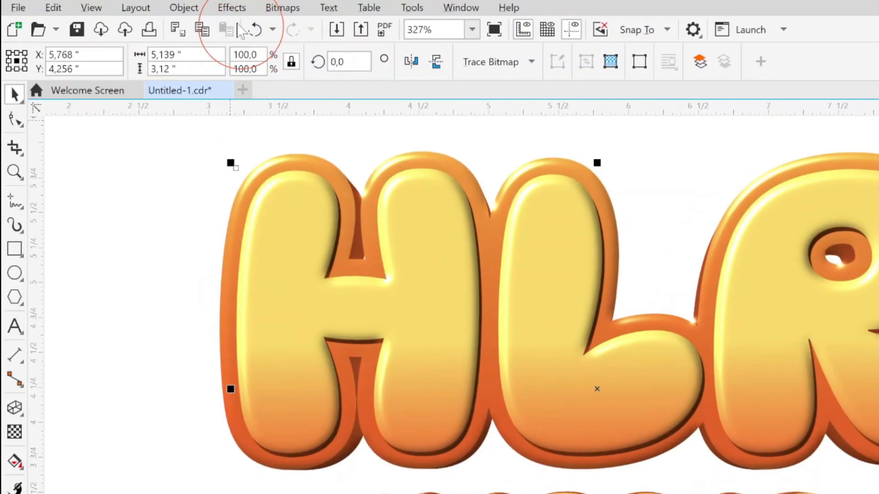
{"action": "left_click", "coordinate": [165, 6]}
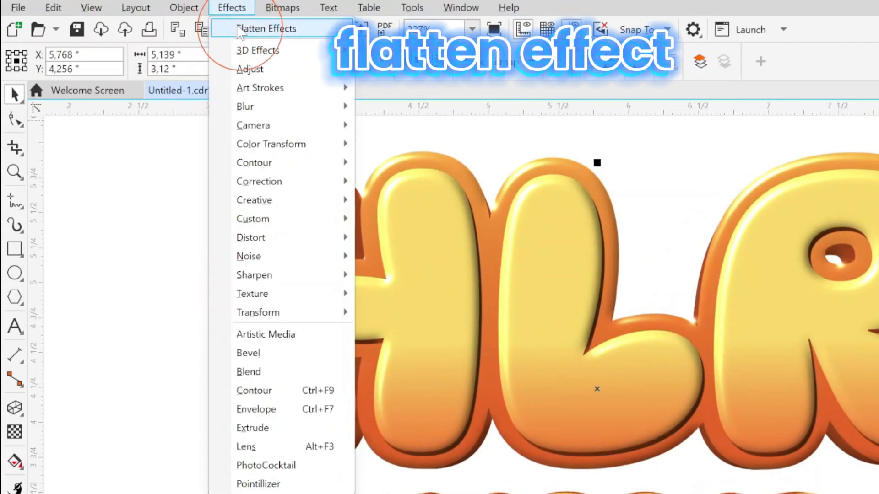
{"action": "left_click", "coordinate": [239, 31]}
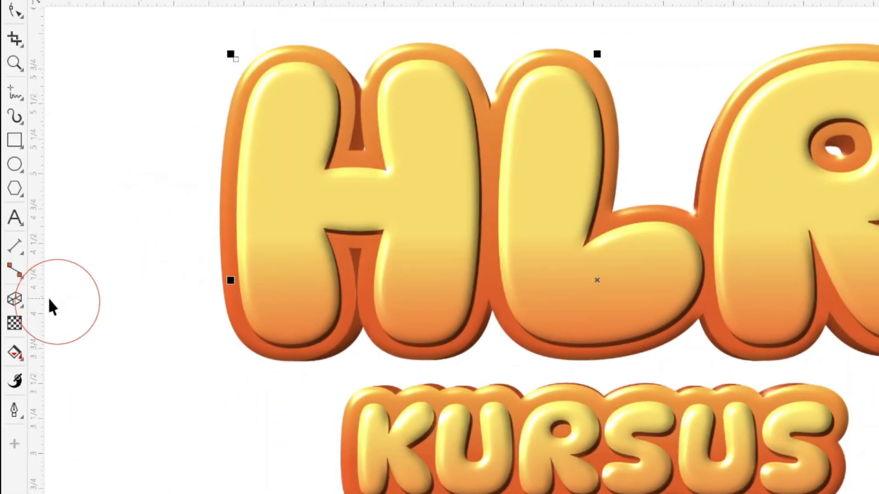
Cast a black drop shadow from the lettering, offset about 0.128" horizontally and -0.22" vertically, with opacity 50 and feathering 15
{"action": "left_click", "coordinate": [14, 301]}
{"action": "left_click", "coordinate": [39, 301]}
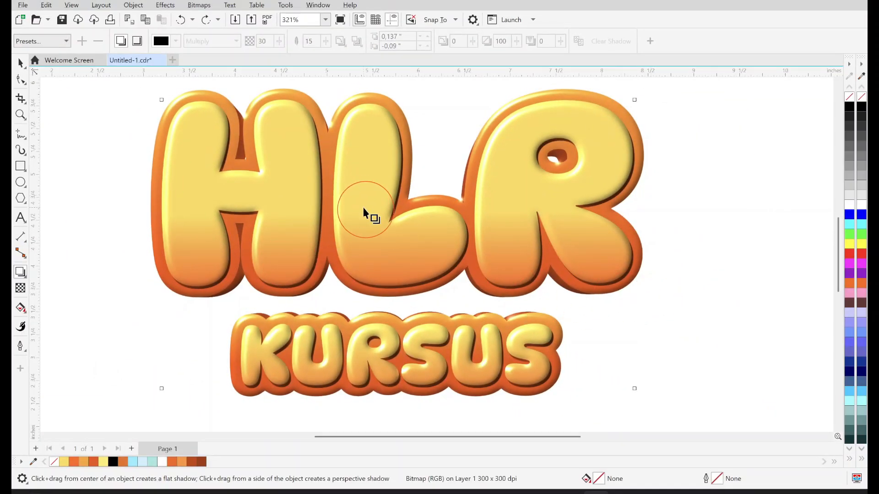
{"action": "left_click_drag", "start_coordinate": [364, 211], "coordinate": [405, 257]}
{"action": "left_click_drag", "start_coordinate": [481, 326], "coordinate": [488, 401]}
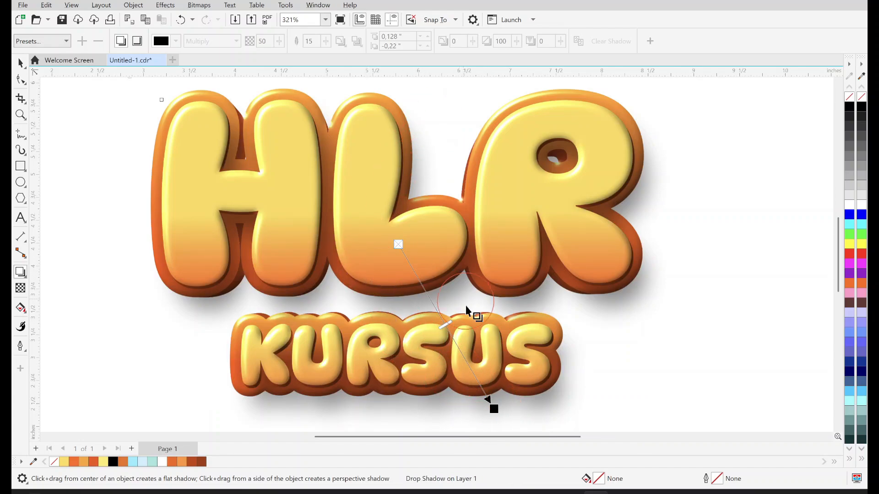
Shorten the drop shadow's offset to about 0.037" horizontally and -0.06" vertically, and deselect it
{"action": "scroll", "coordinate": [522, 421], "scroll_direction": "up", "scroll_amount": 5}
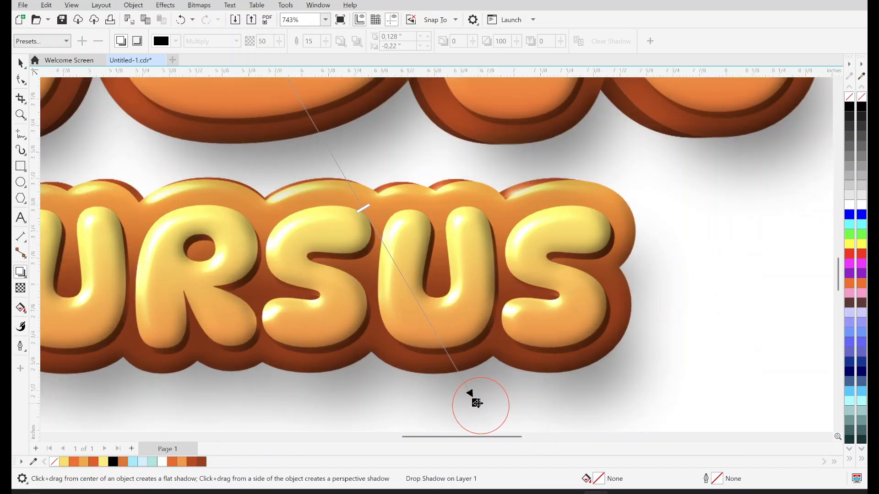
{"action": "left_click_drag", "start_coordinate": [470, 398], "coordinate": [468, 370]}
{"action": "scroll", "coordinate": [481, 375], "scroll_direction": "down", "scroll_amount": 6}
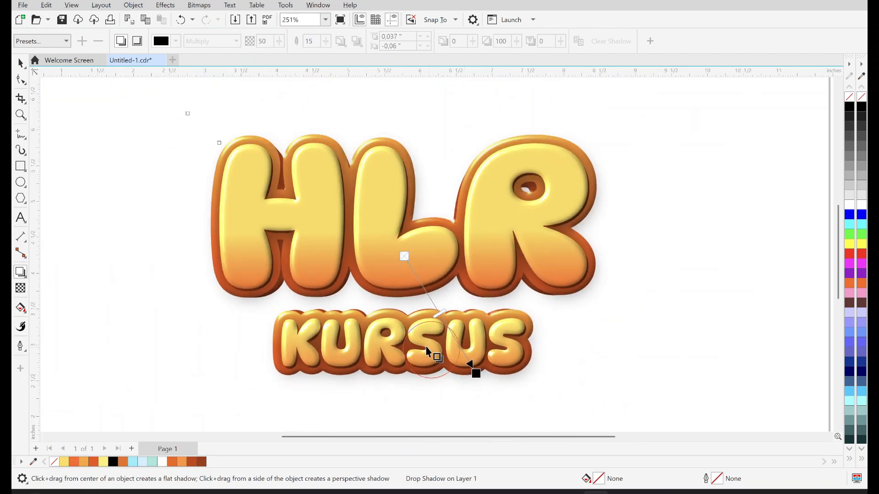
{"action": "scroll", "coordinate": [335, 208], "scroll_direction": "down", "scroll_amount": 1}
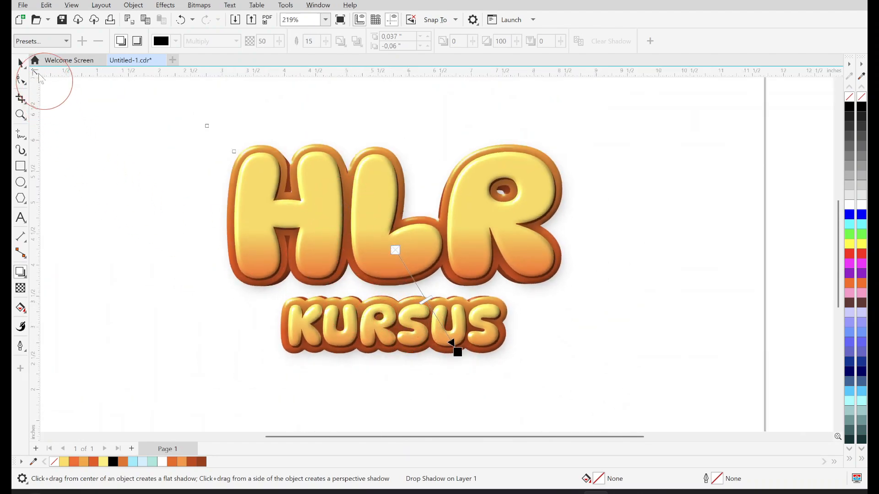
{"action": "key", "text": "space"}
{"action": "left_click", "coordinate": [617, 319]}
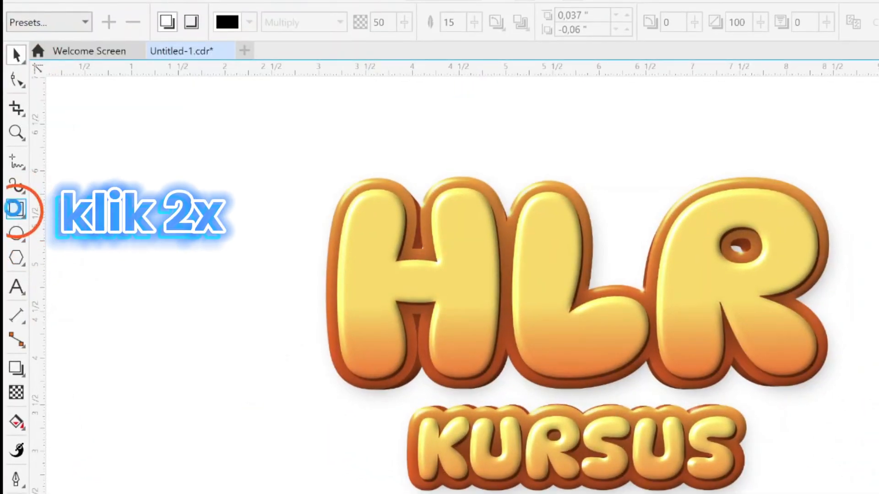
Create a page-sized background rectangle behind the lettering and give it an elliptical fountain fill with a white centre
{"action": "double_click", "coordinate": [15, 208]}
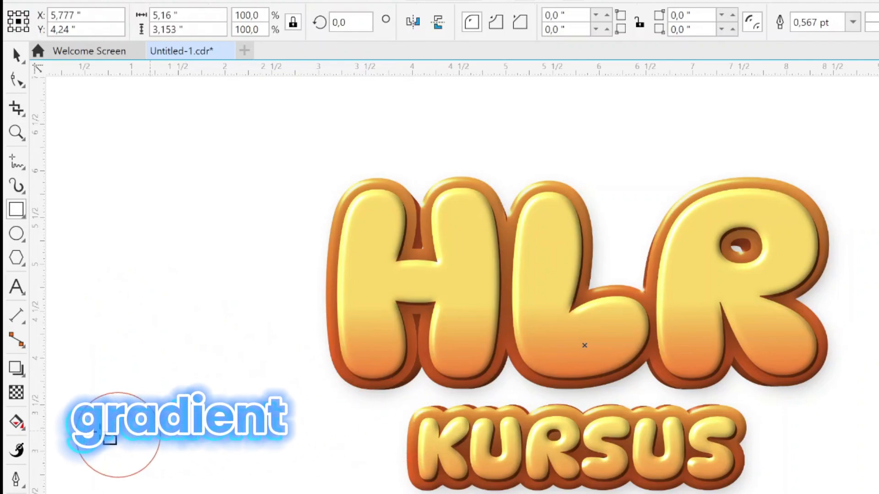
{"action": "left_click", "coordinate": [15, 423]}
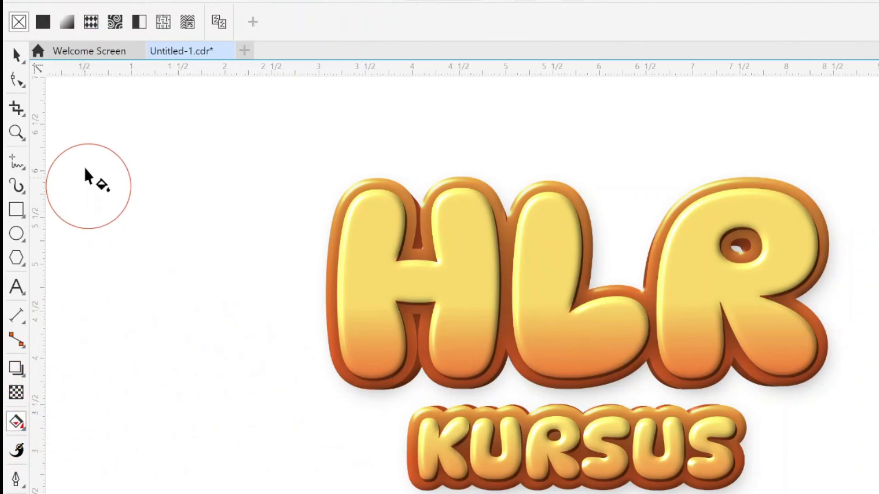
{"action": "left_click", "coordinate": [69, 24]}
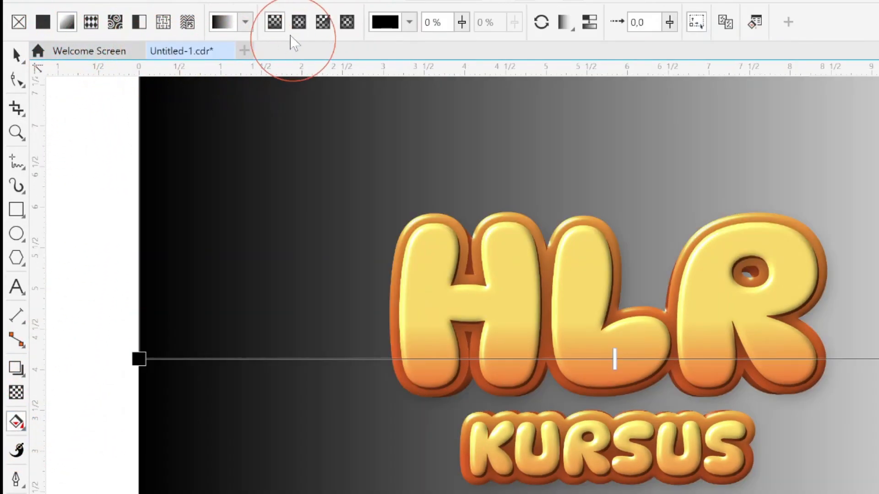
{"action": "left_click", "coordinate": [300, 29]}
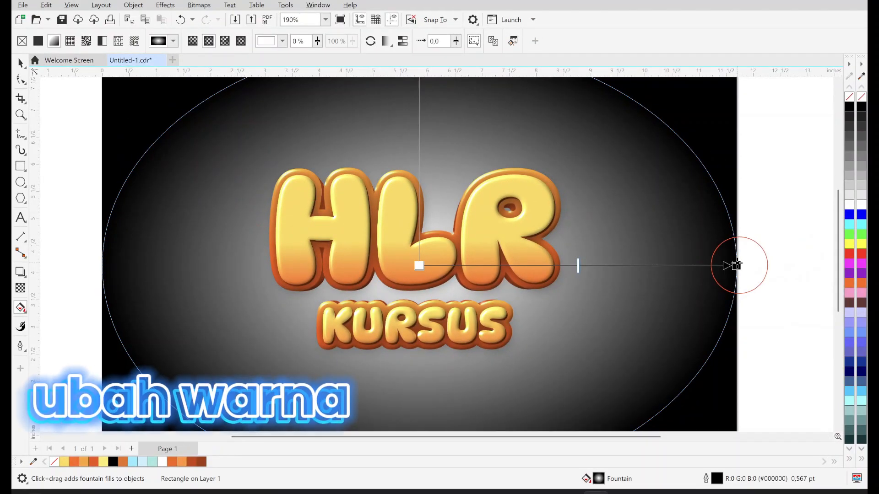
Change the background gradient's outer colour from the document palette to light blue and remove the rectangle's outline
{"action": "left_click", "coordinate": [736, 266]}
{"action": "left_click", "coordinate": [133, 462]}
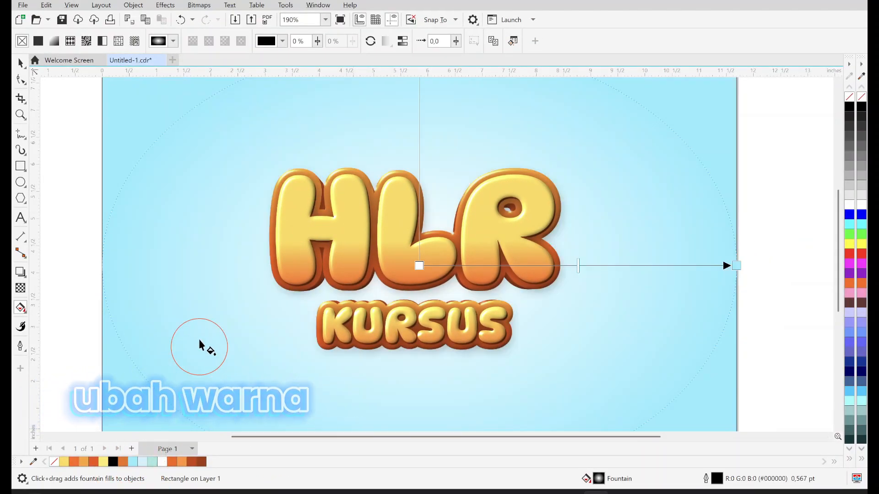
{"action": "left_click", "coordinate": [20, 63]}
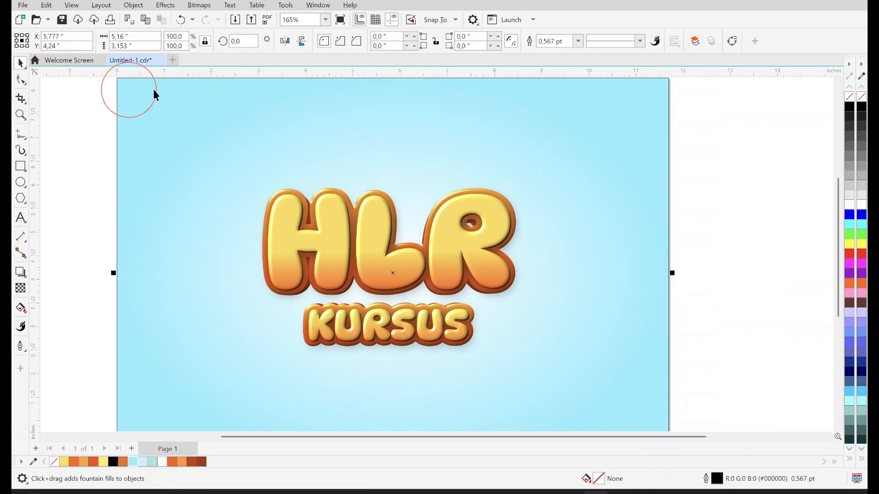
{"action": "right_click", "coordinate": [848, 98]}
{"action": "scroll", "coordinate": [298, 277], "scroll_direction": "up", "scroll_amount": 2}
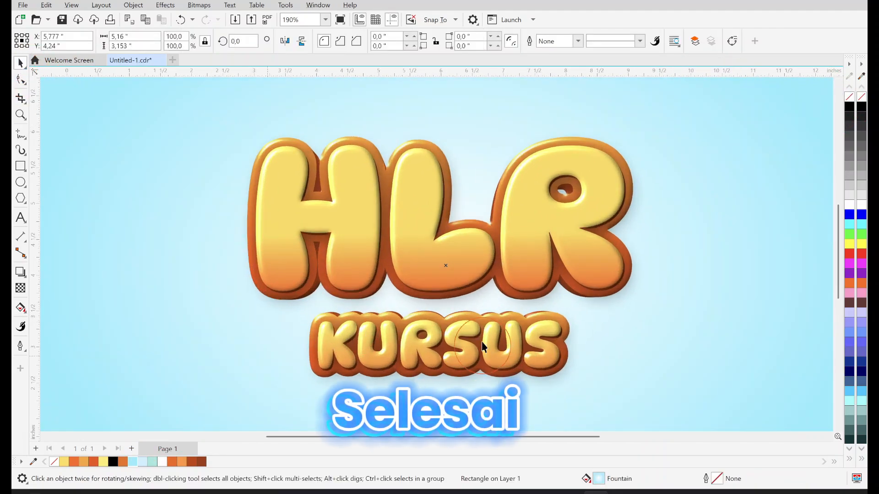
{"action": "scroll", "coordinate": [495, 315], "scroll_direction": "up", "scroll_amount": 1}
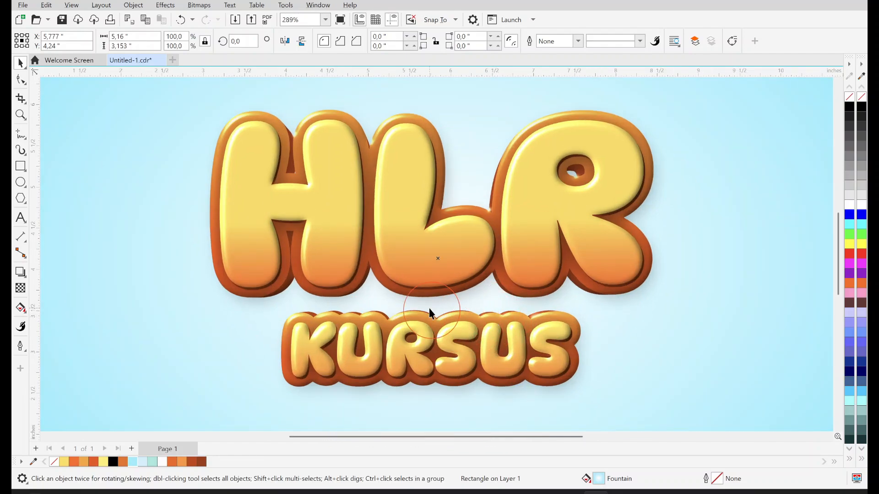